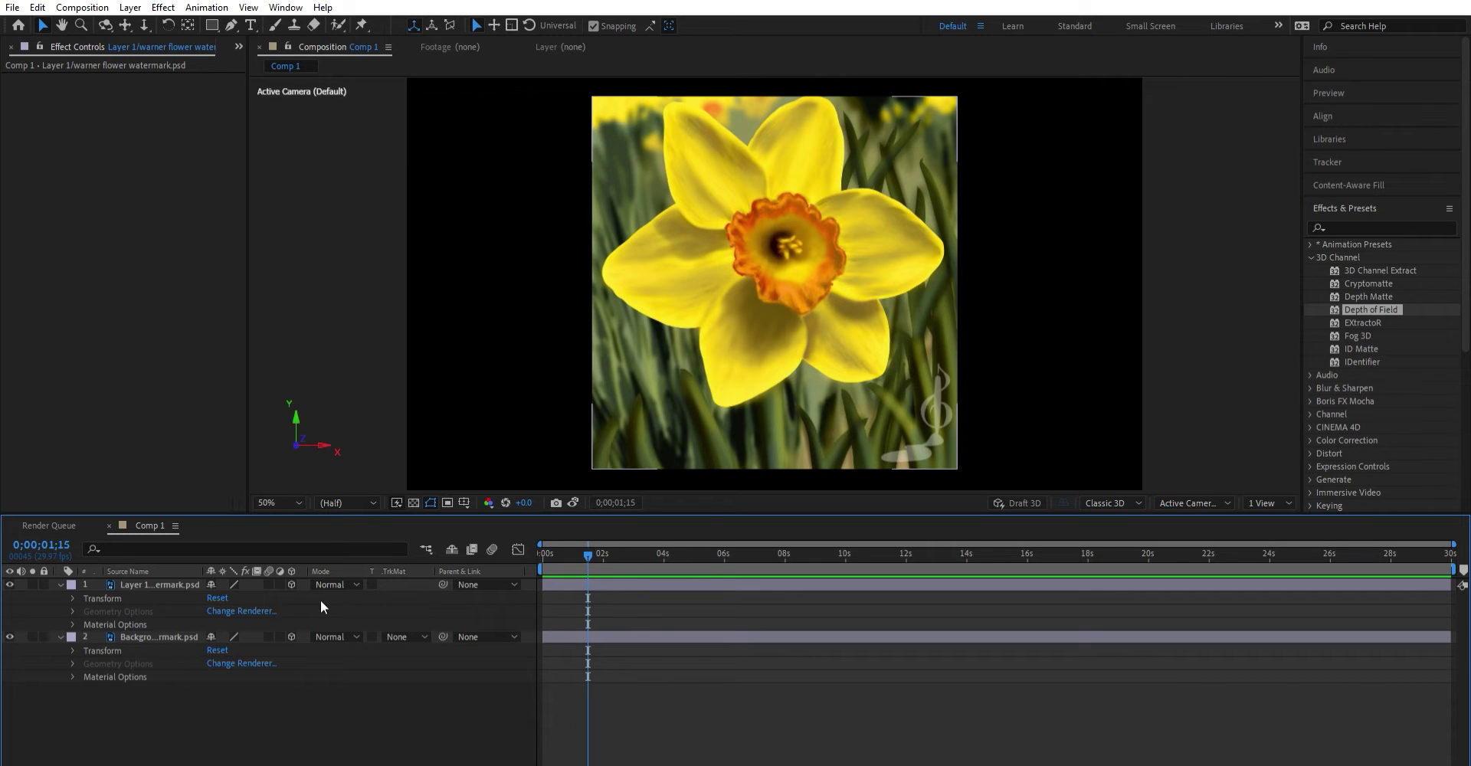
Display the composition in Custom View 3 and select the flower layer, Layer 1
click(1191, 503)
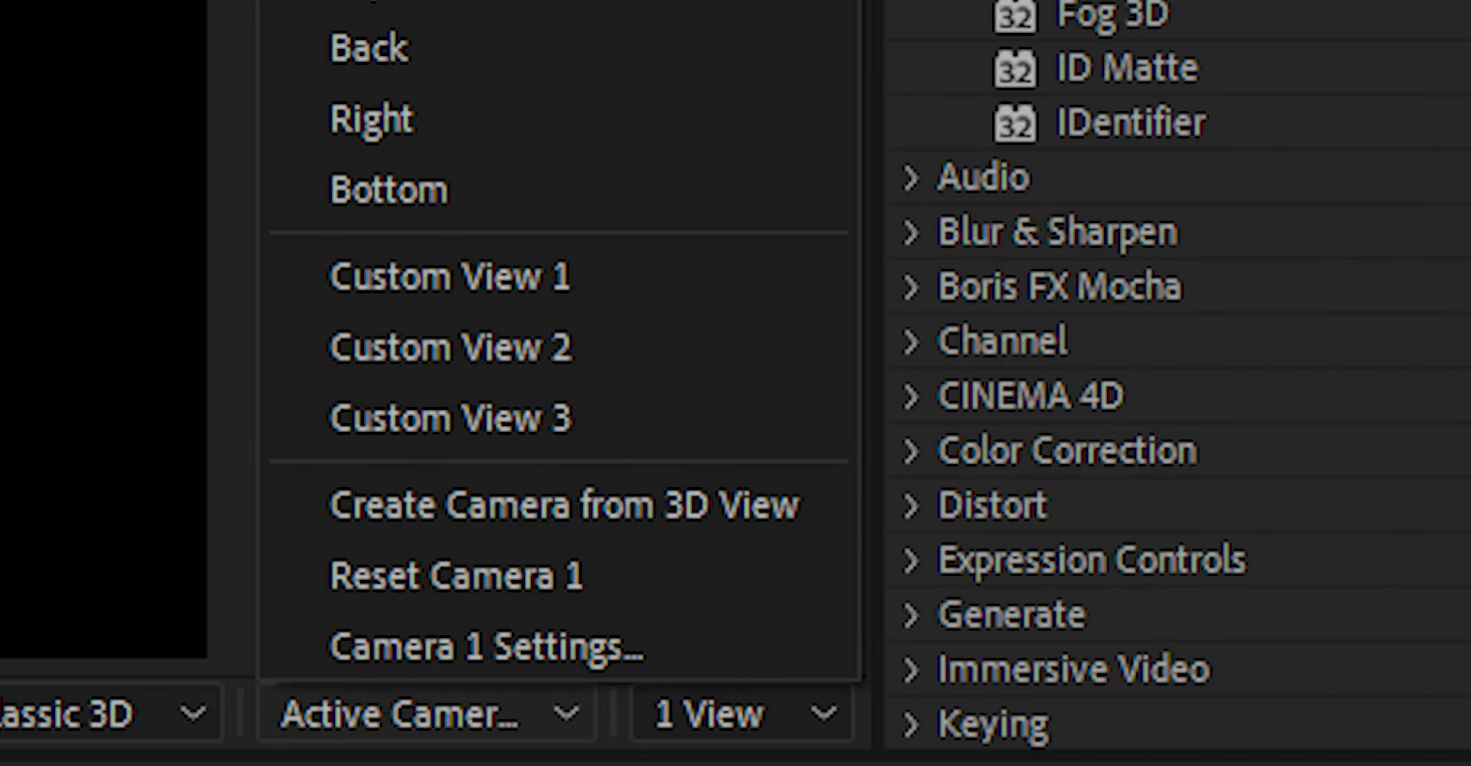
click(451, 418)
click(780, 293)
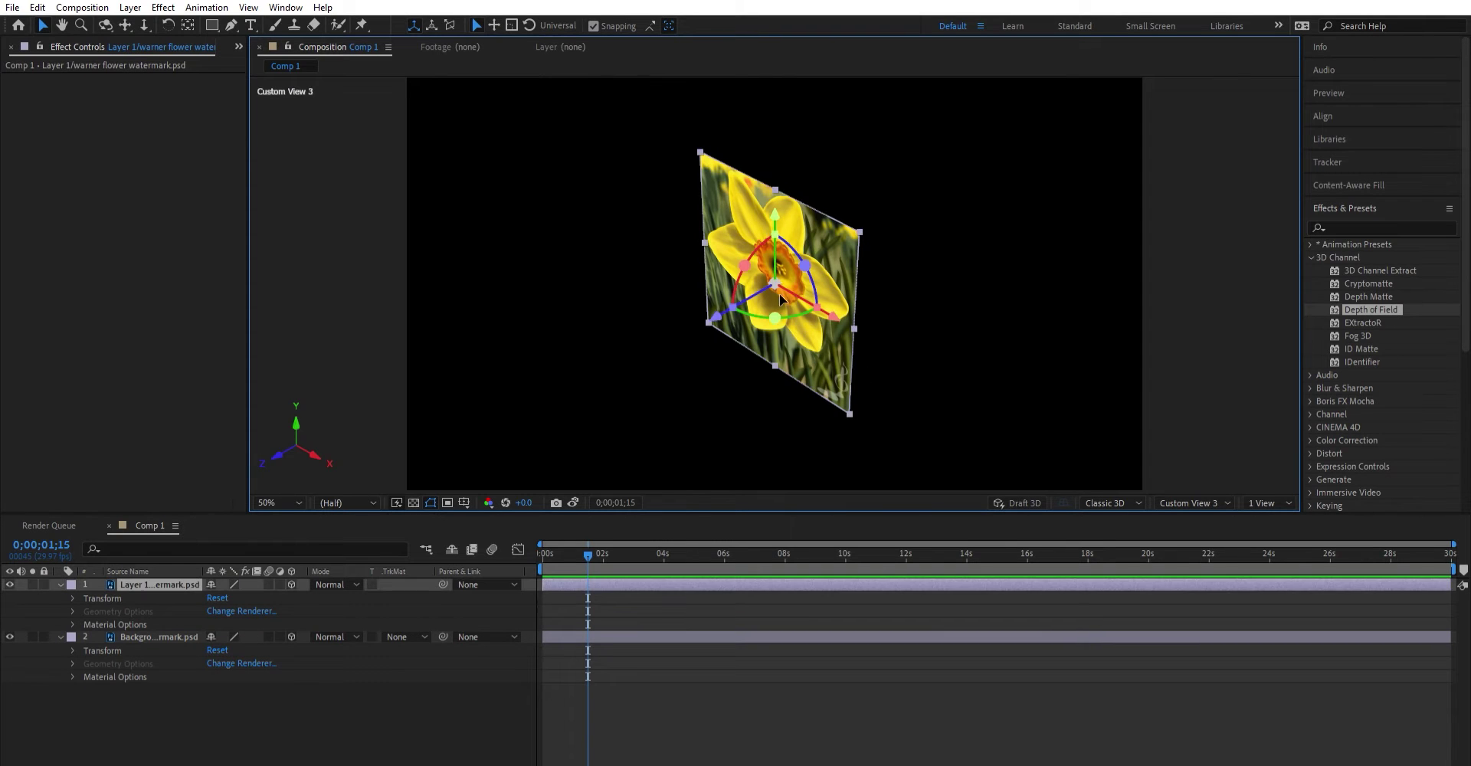
Add a two-node camera named Camera 1 with the 50mm preset, trying out its angle of view in the settings
click(129, 7)
mouse_move(149, 24)
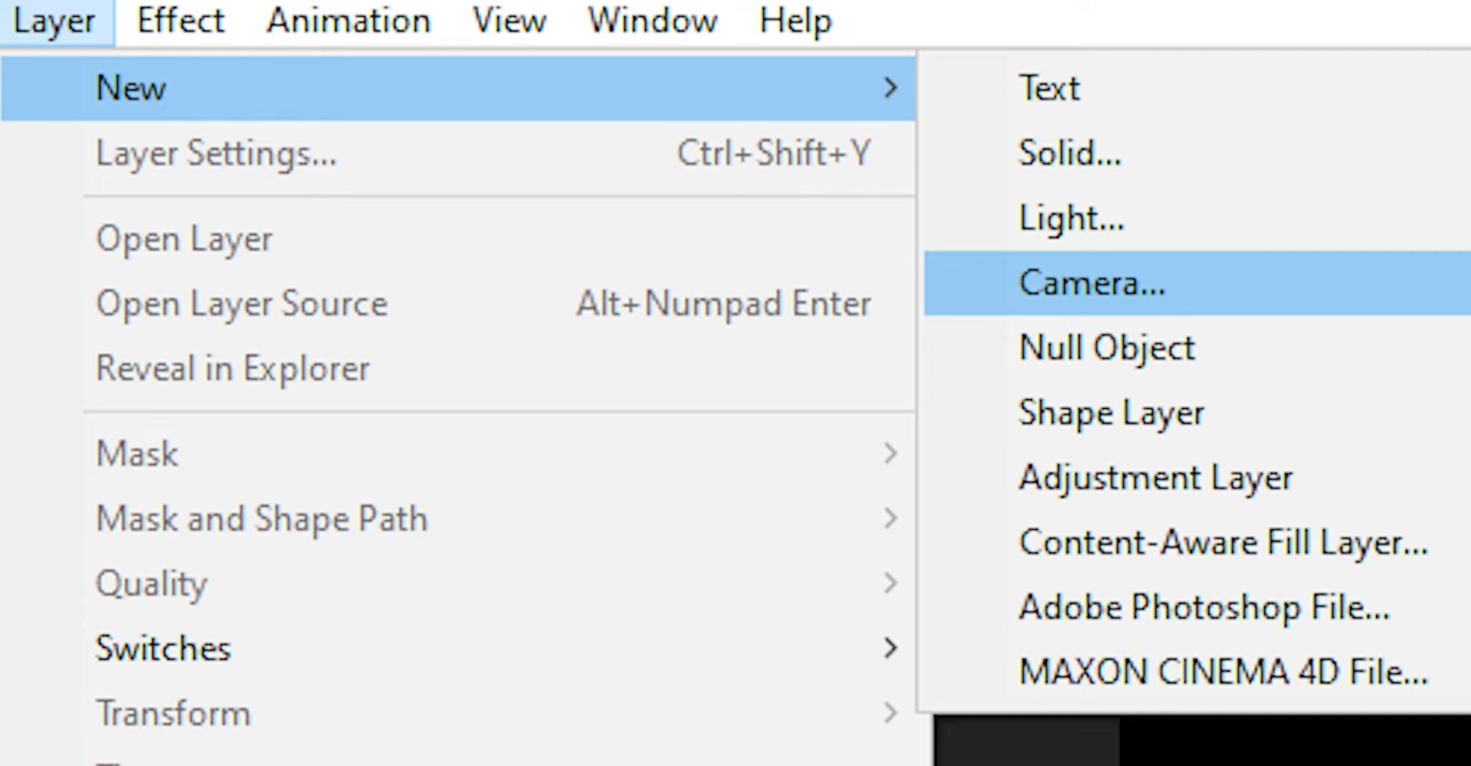
click(1092, 283)
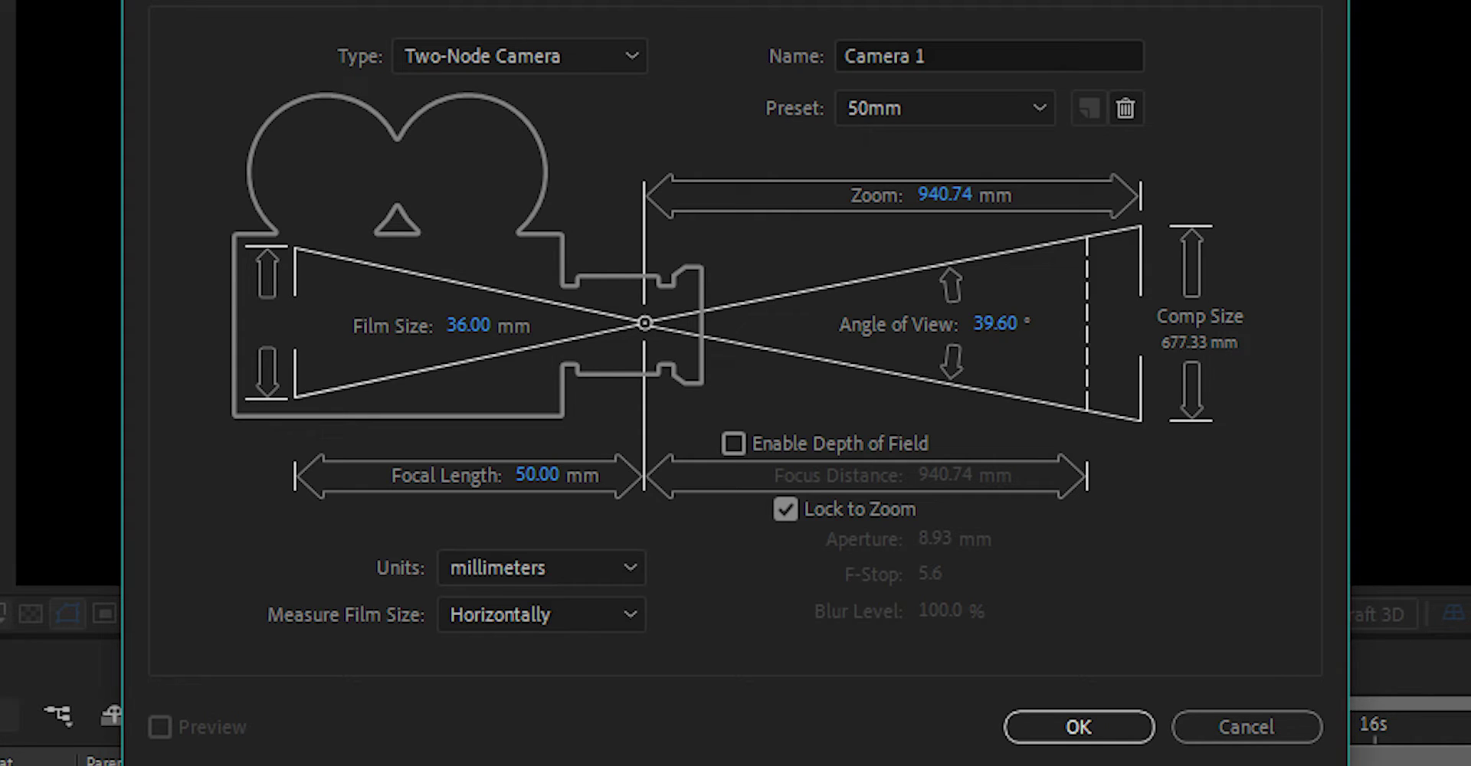
drag(995, 323, 889, 324)
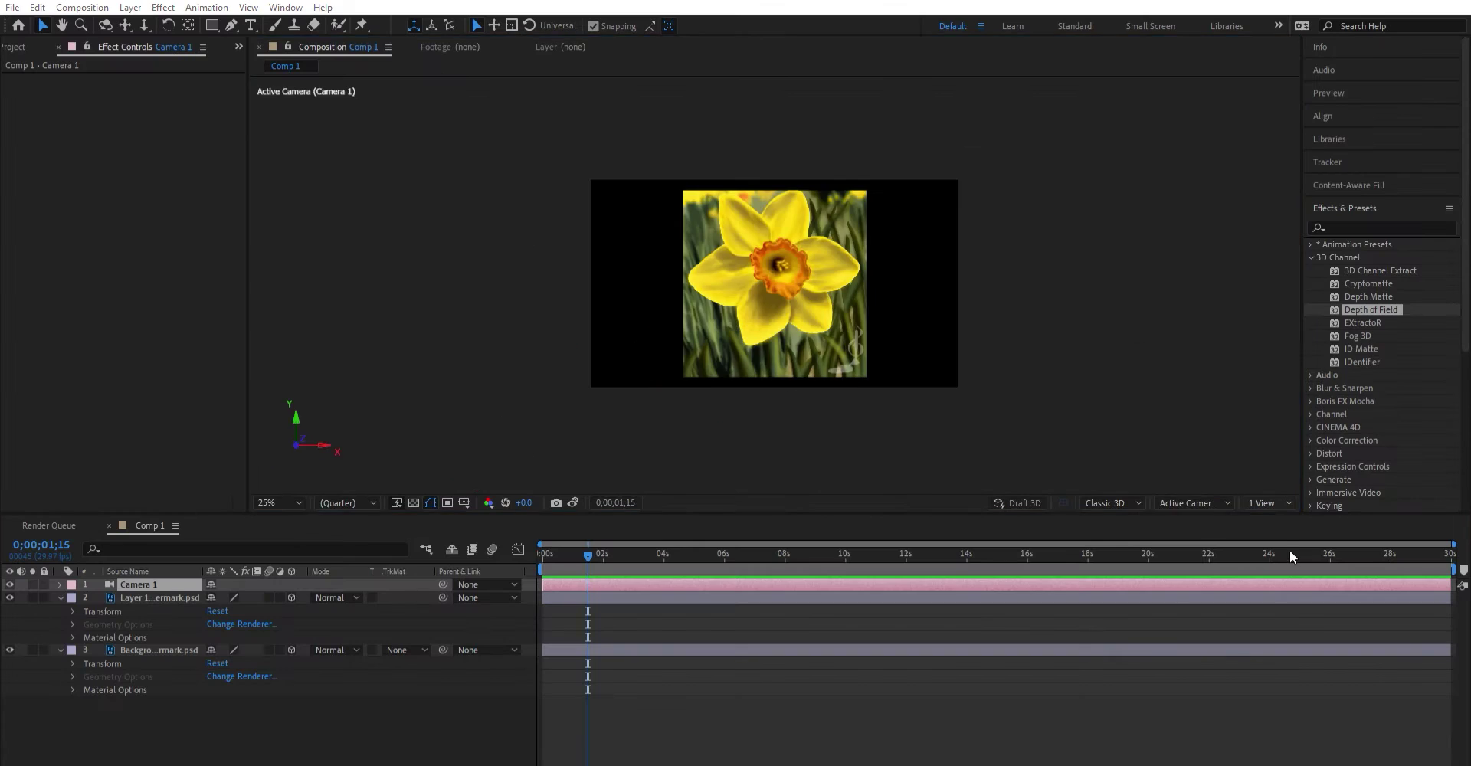
Split the composition viewer into two views and frame the camera in the Top view
click(1271, 501)
click(736, 398)
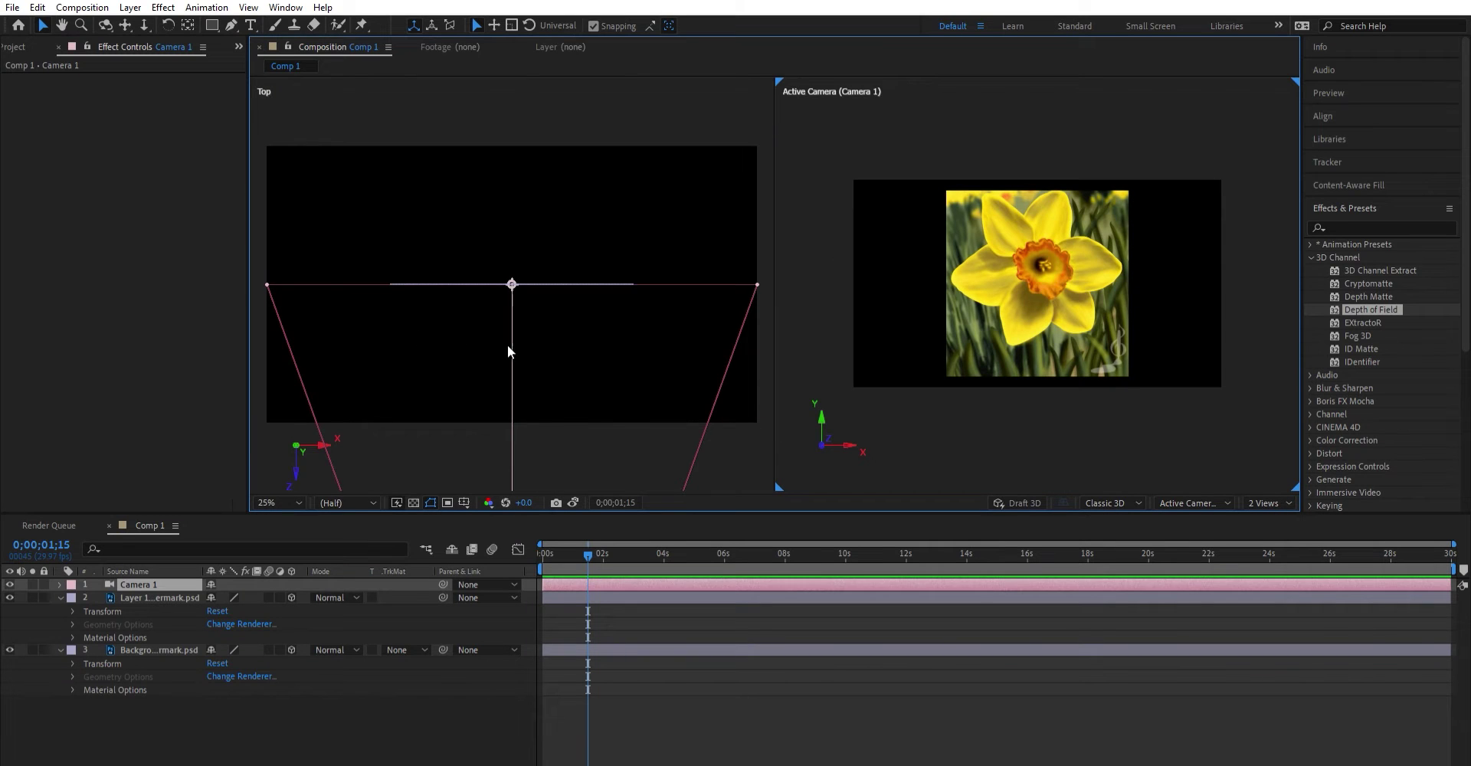
scroll(508, 345, down, 5)
scroll(544, 371, up, 2)
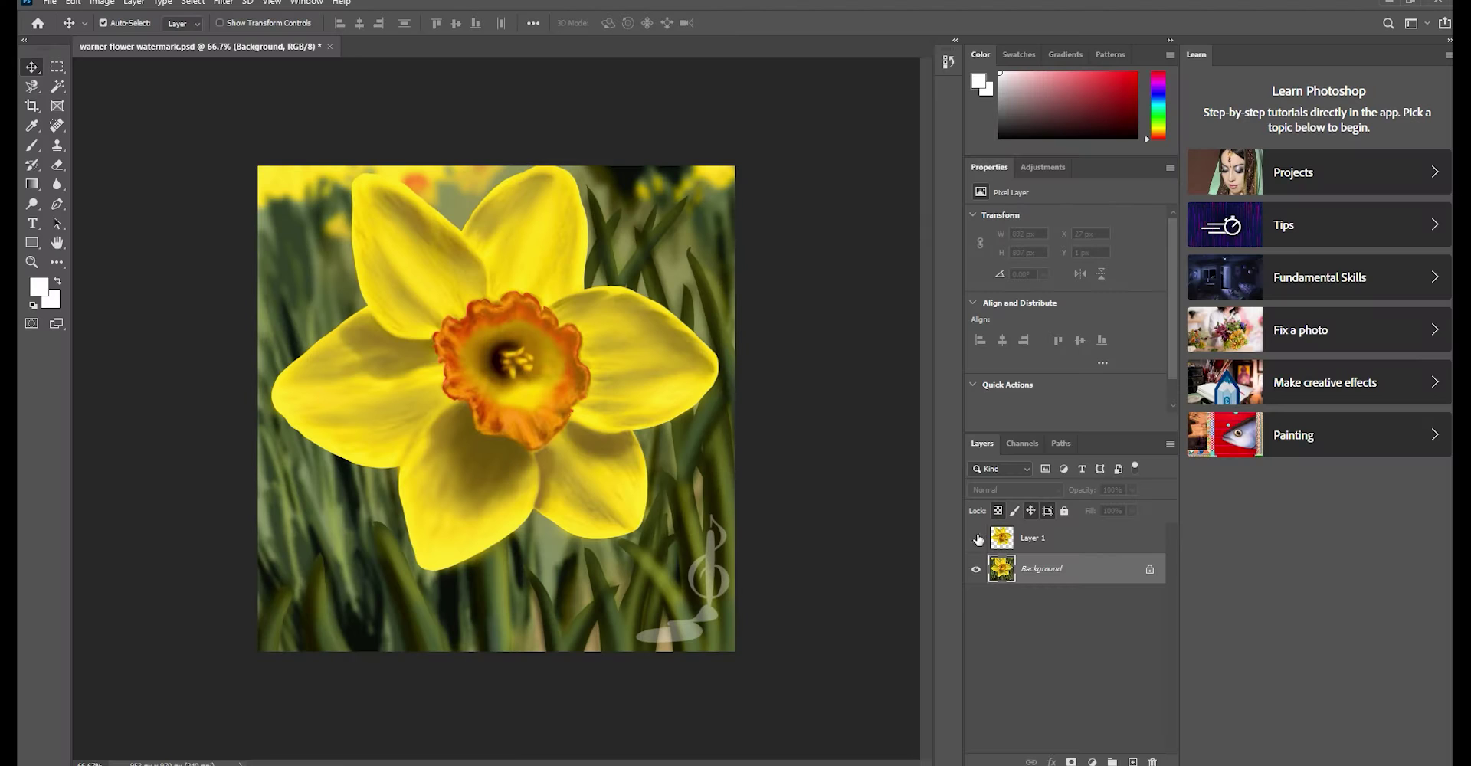
Switch to Photoshop and toggle the Background layer's visibility to inspect the flower cut-out on Layer 1
click(976, 569)
click(976, 569)
click(976, 569)
click(976, 569)
Delete the existing Layer 1 and add a new blank layer above the Background
click(1126, 543)
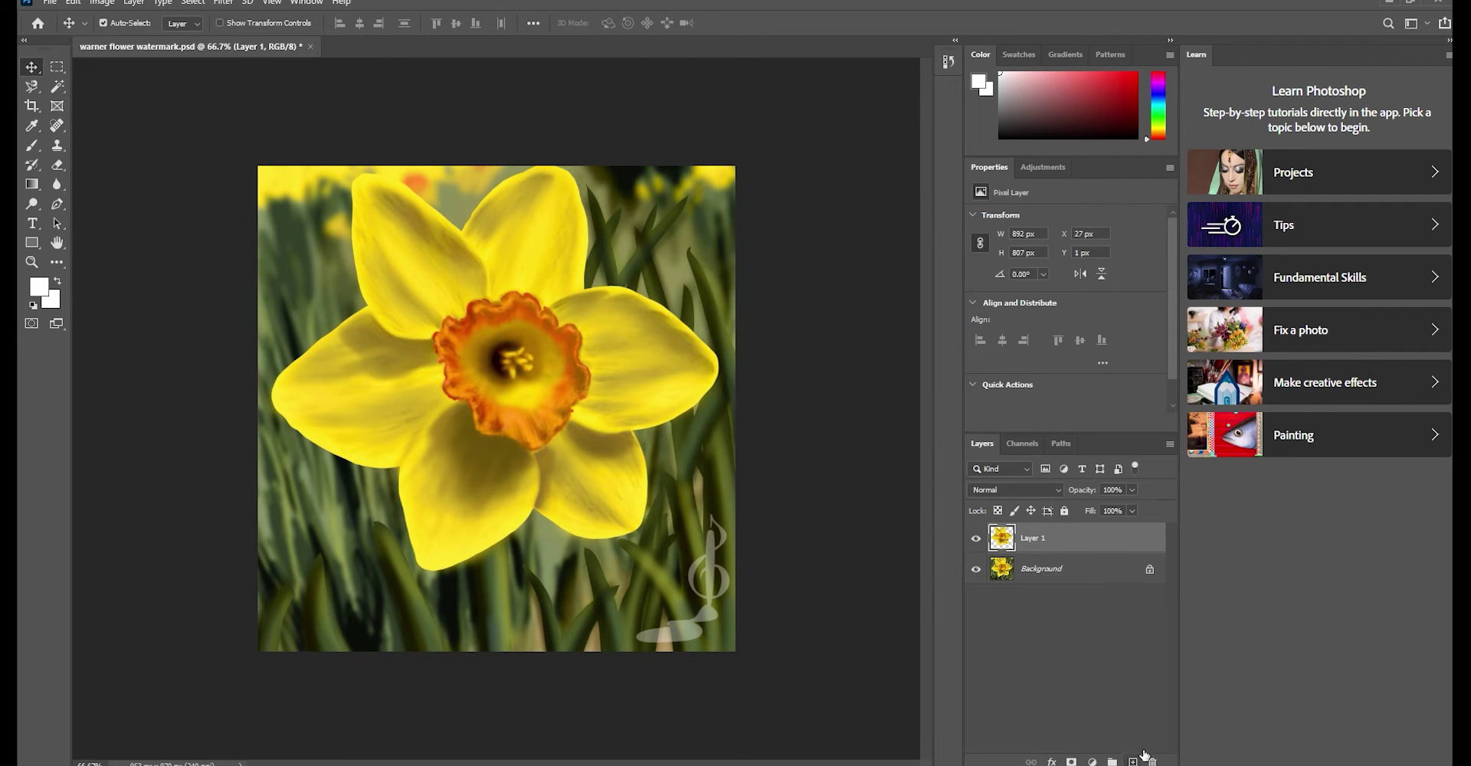
key(Delete)
click(1133, 761)
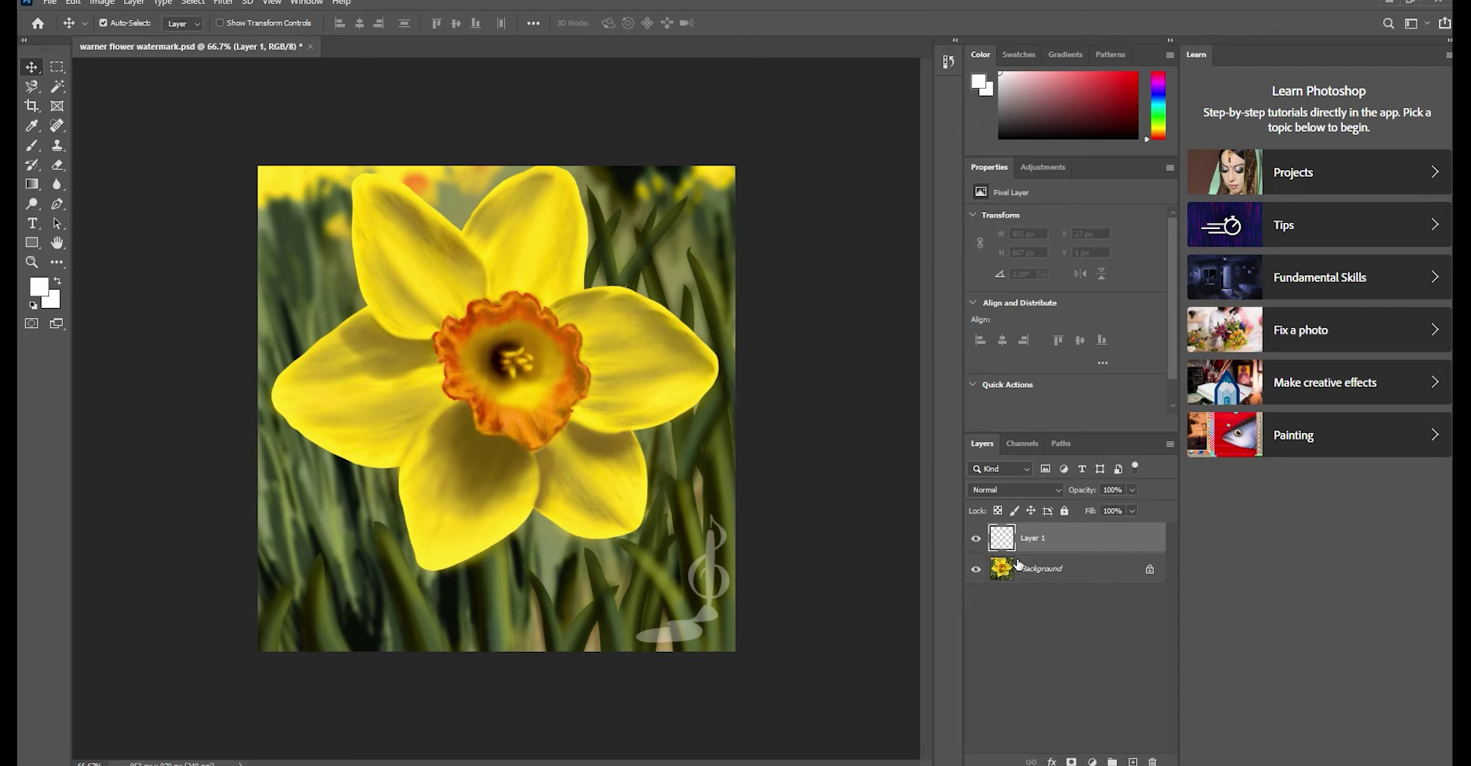
Select the entire daffodil on the Background layer by tracing around its petals with the Lasso tool
click(1042, 568)
key(l)
click(462, 228)
mouse_move(368, 304)
mouse_down()
mouse_move(315, 343)
mouse_move(352, 463)
mouse_move(414, 555)
mouse_move(648, 507)
mouse_move(638, 433)
mouse_move(692, 328)
mouse_move(582, 262)
mouse_move(541, 167)
mouse_move(463, 229)
mouse_up()
click(462, 228)
click(28, 65)
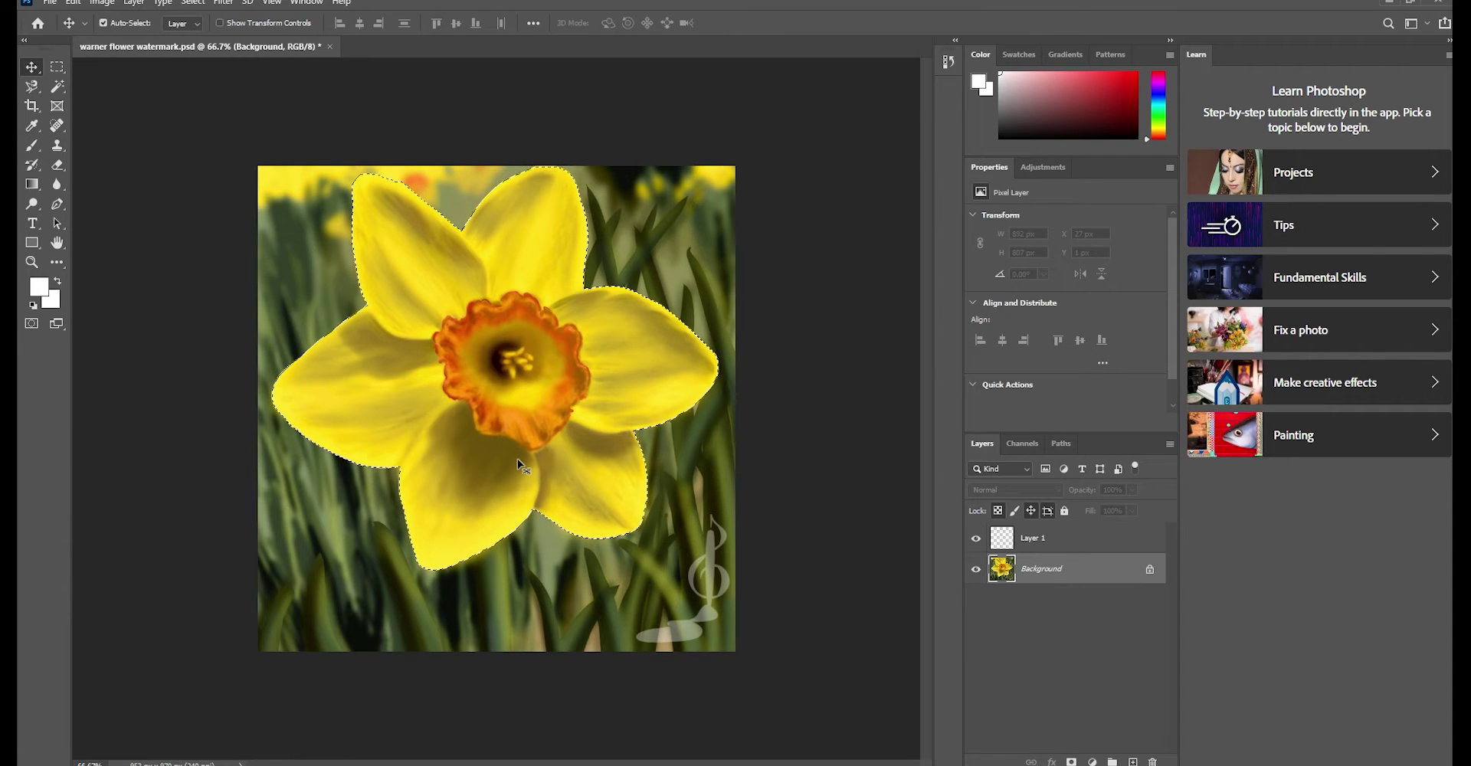
Place the selected flower on Layer 1, clear the selection and toggle the Background's visibility to check the cut-out
click(1027, 542)
key(ctrl+d)
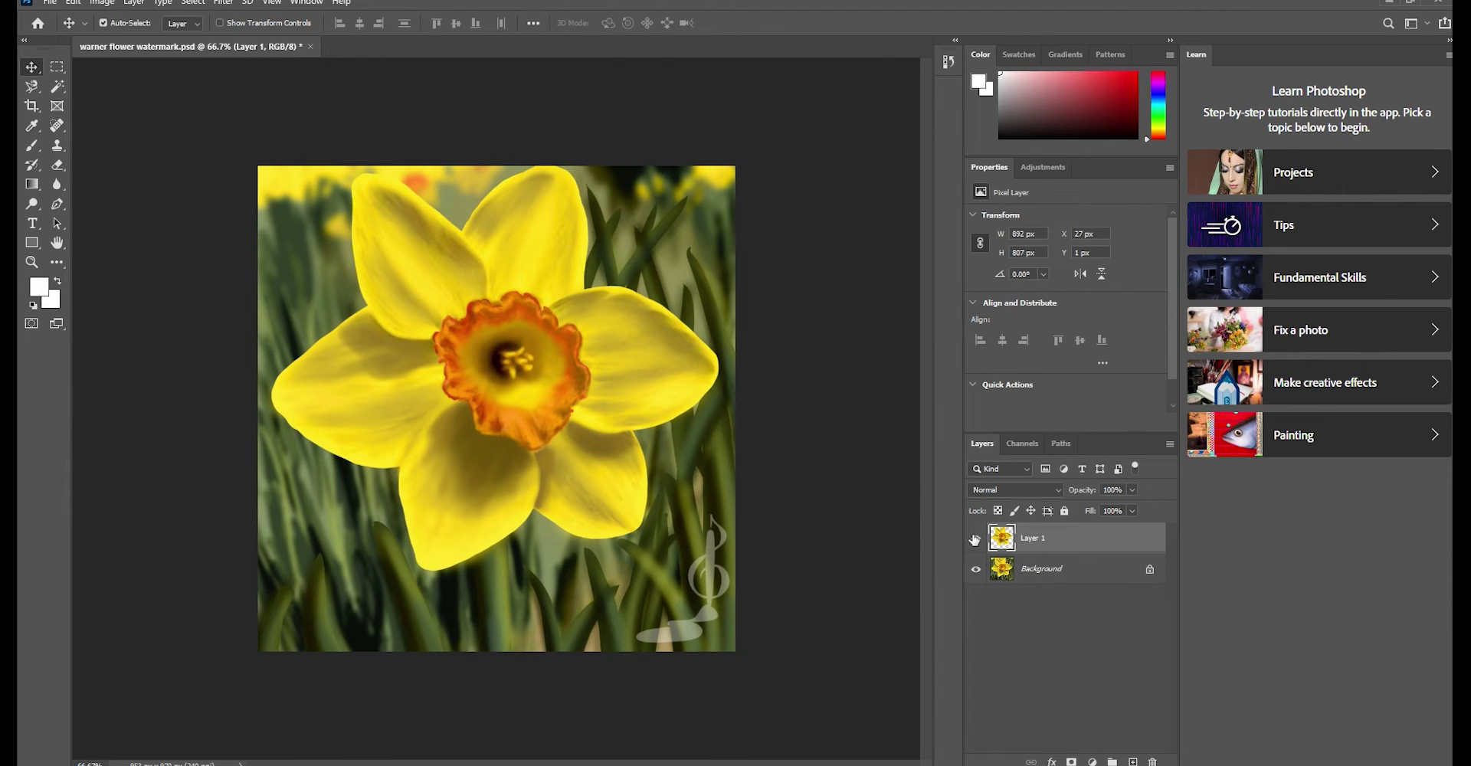
click(978, 573)
click(978, 573)
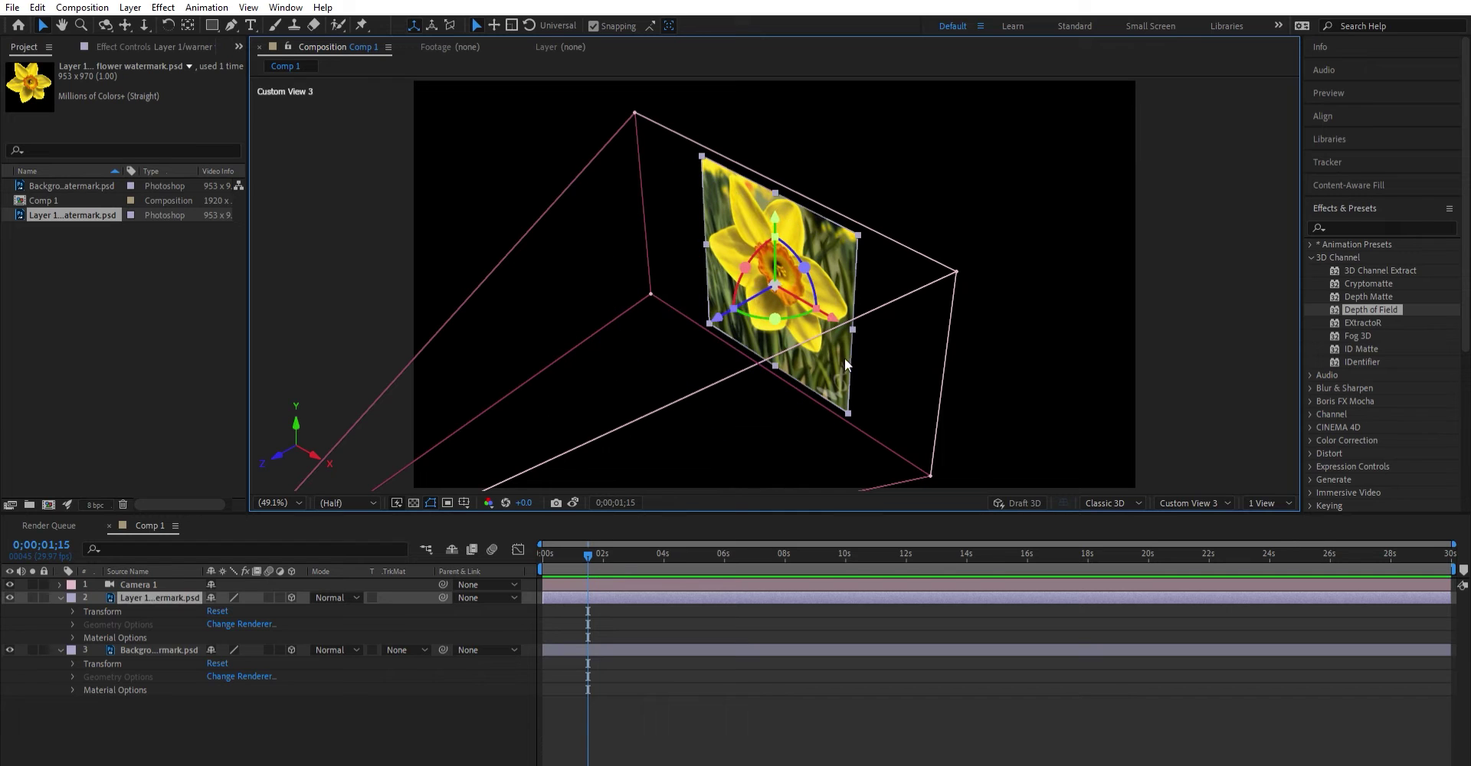
In After Effects, expand the Background layer's transform properties, try pushing it back to Z position 1177, and undo the move
click(157, 650)
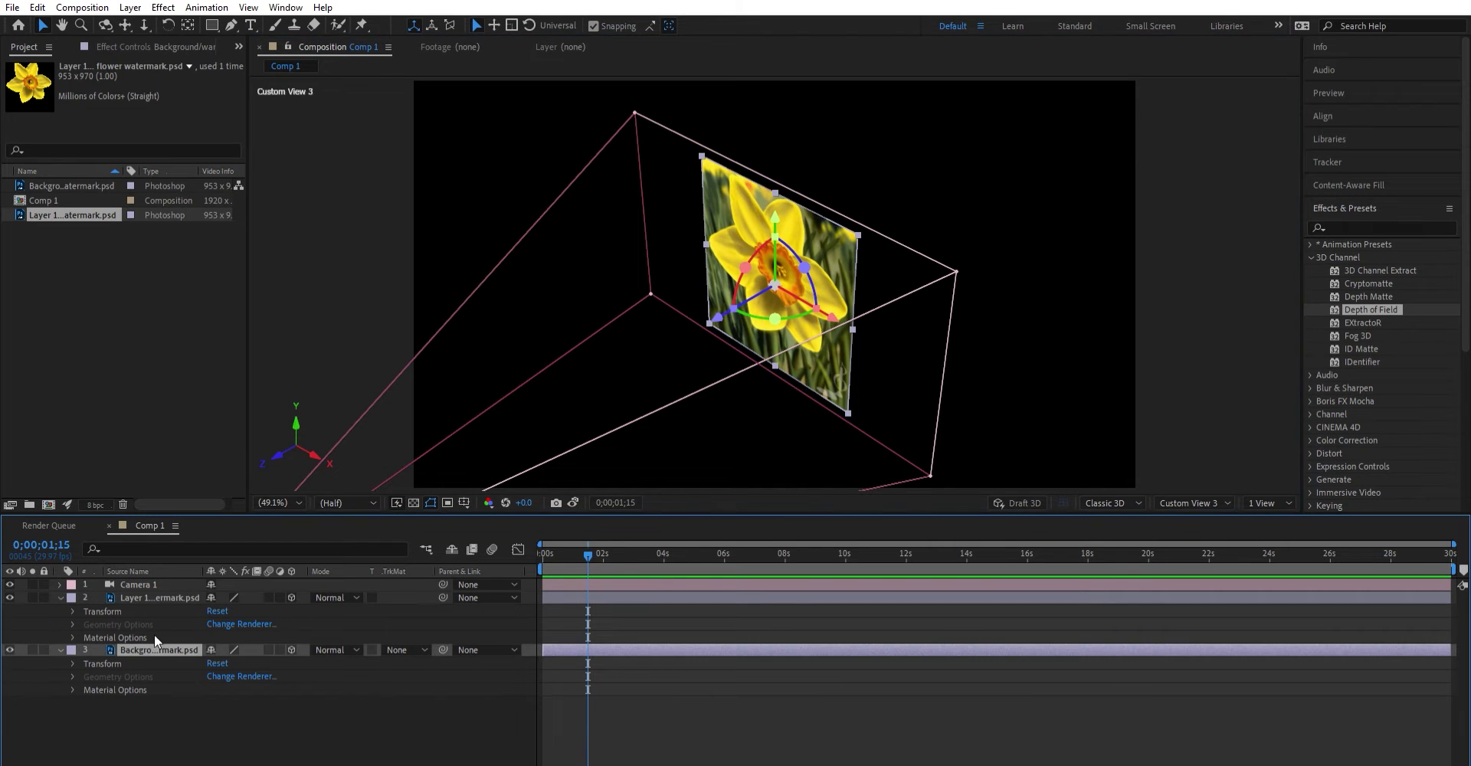
click(73, 663)
drag(258, 681, 1091, 596)
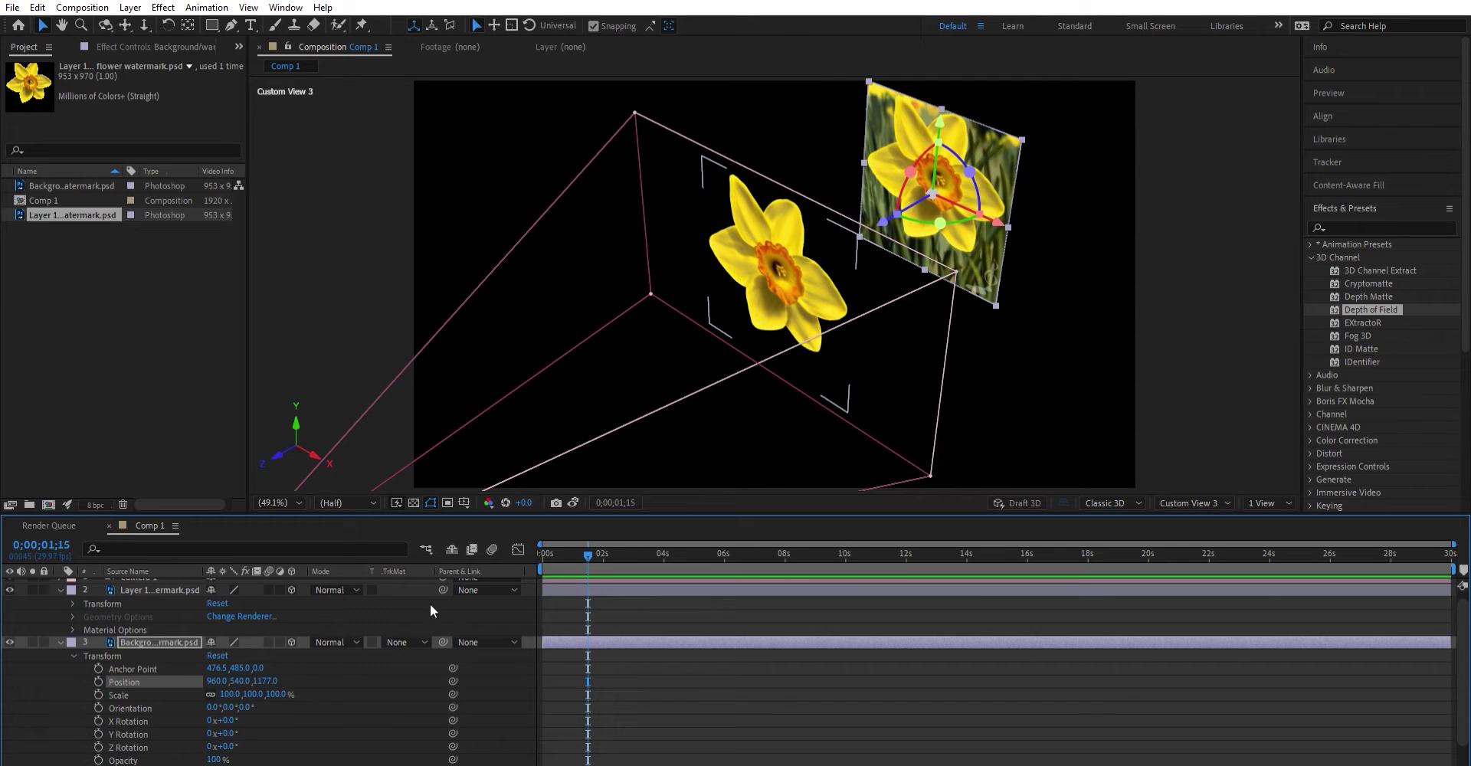
key(ctrl+z)
Keyframe the Background layer's position at 0;00;00;00 and at 0;00;04;15 with Z set to 925, and preview the motion
drag(593, 555, 536, 544)
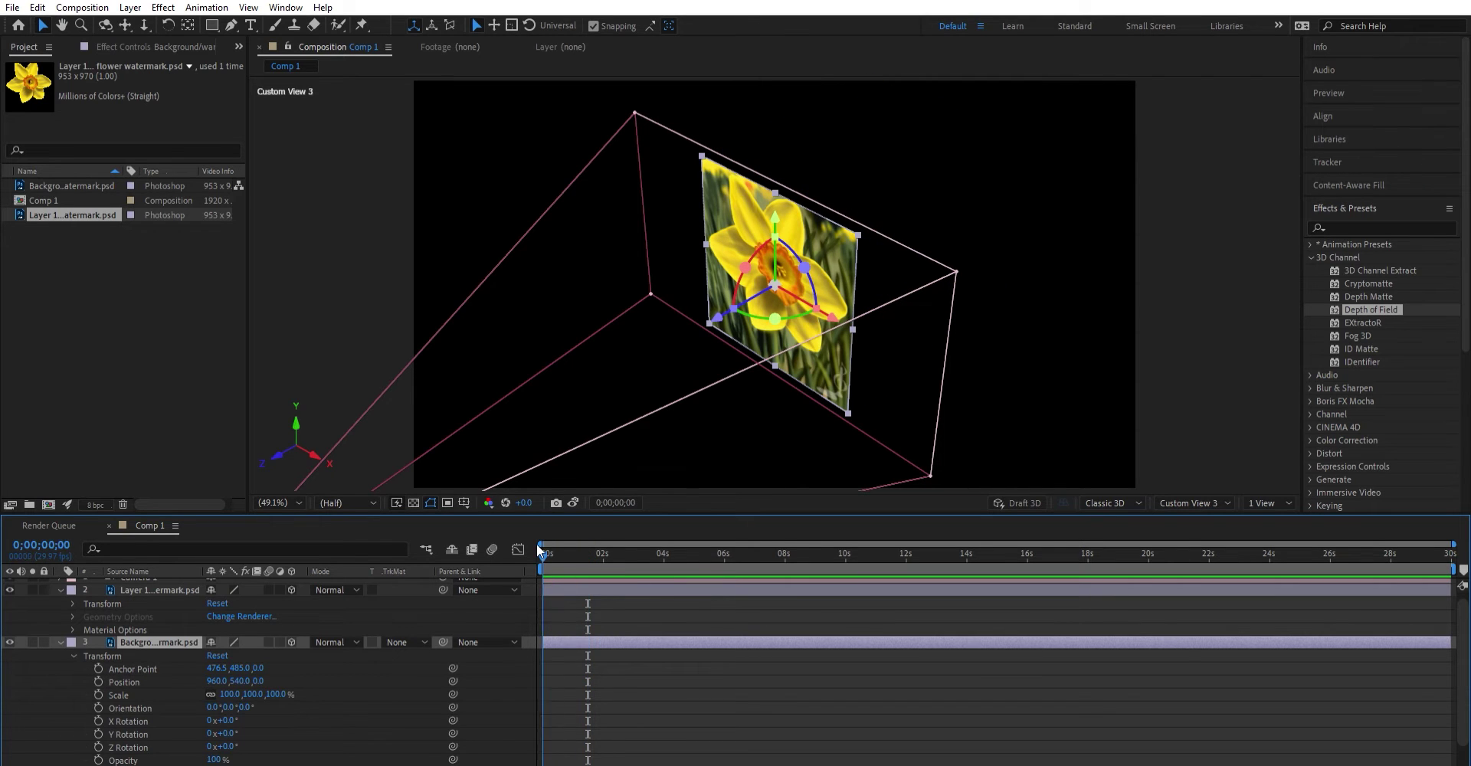
click(99, 680)
click(600, 549)
click(677, 548)
drag(258, 680, 322, 680)
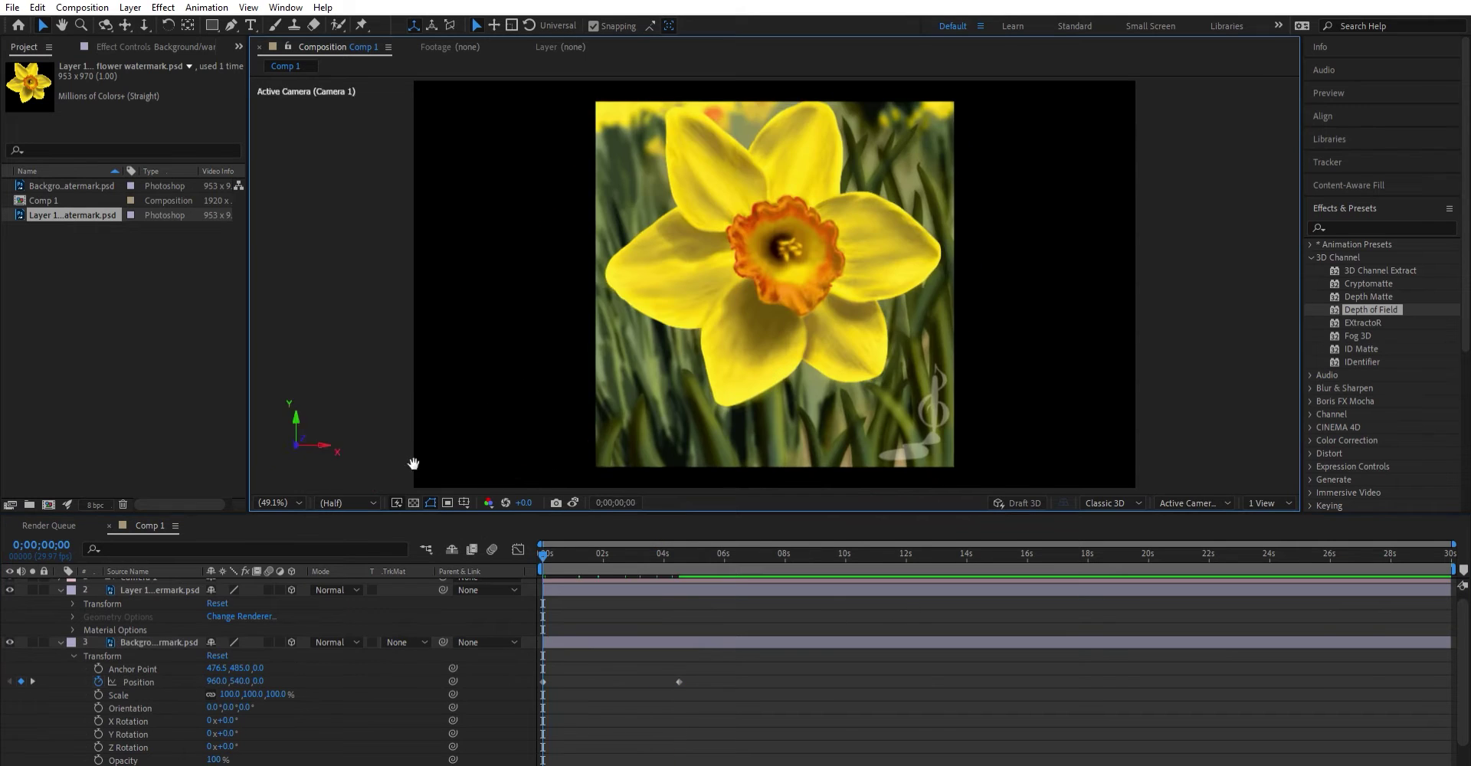
key(space)
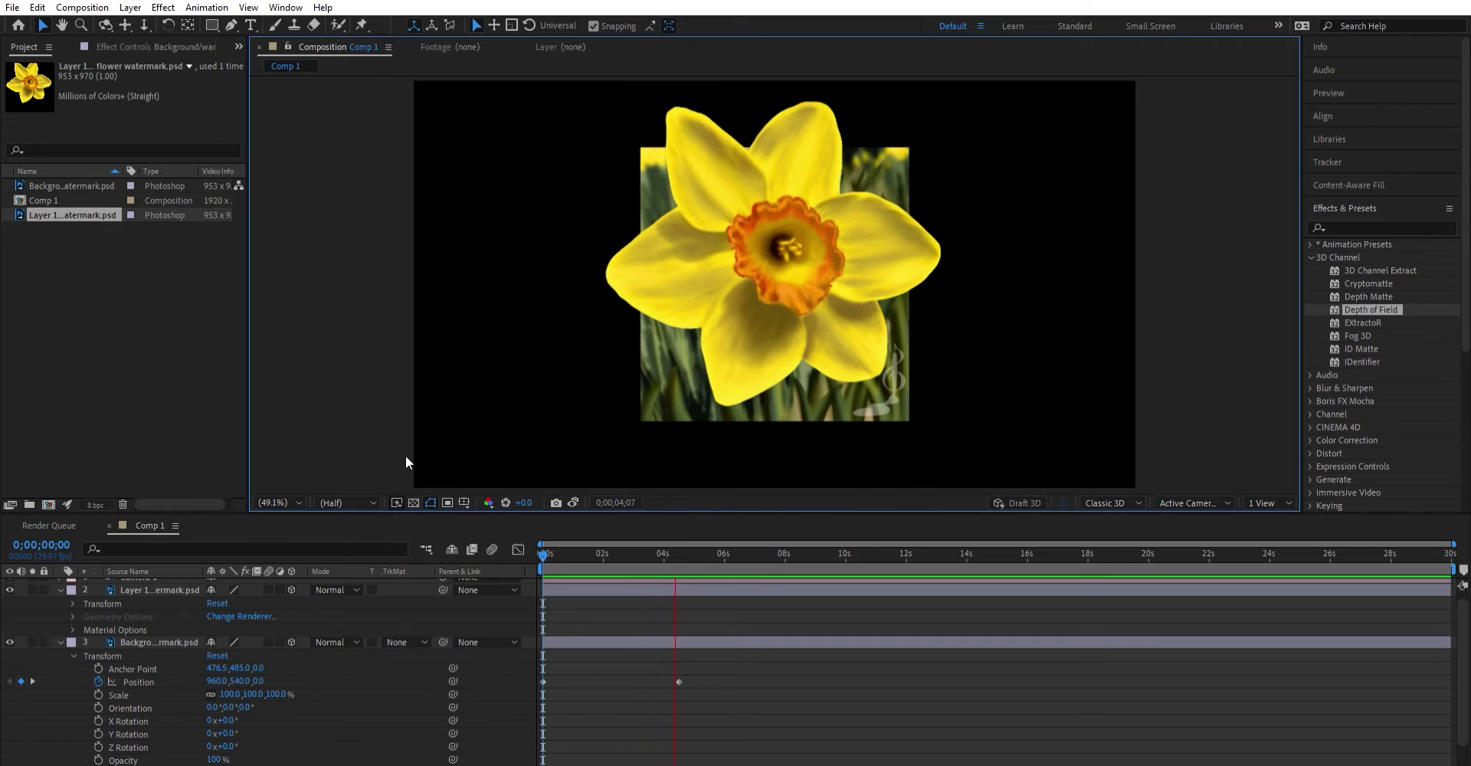
Keyframe the Background layer's Z rotation to 1x+8° and opacity to 0% at 0;00;04;15, starting from 0° and 100%, and preview
drag(551, 536, 679, 548)
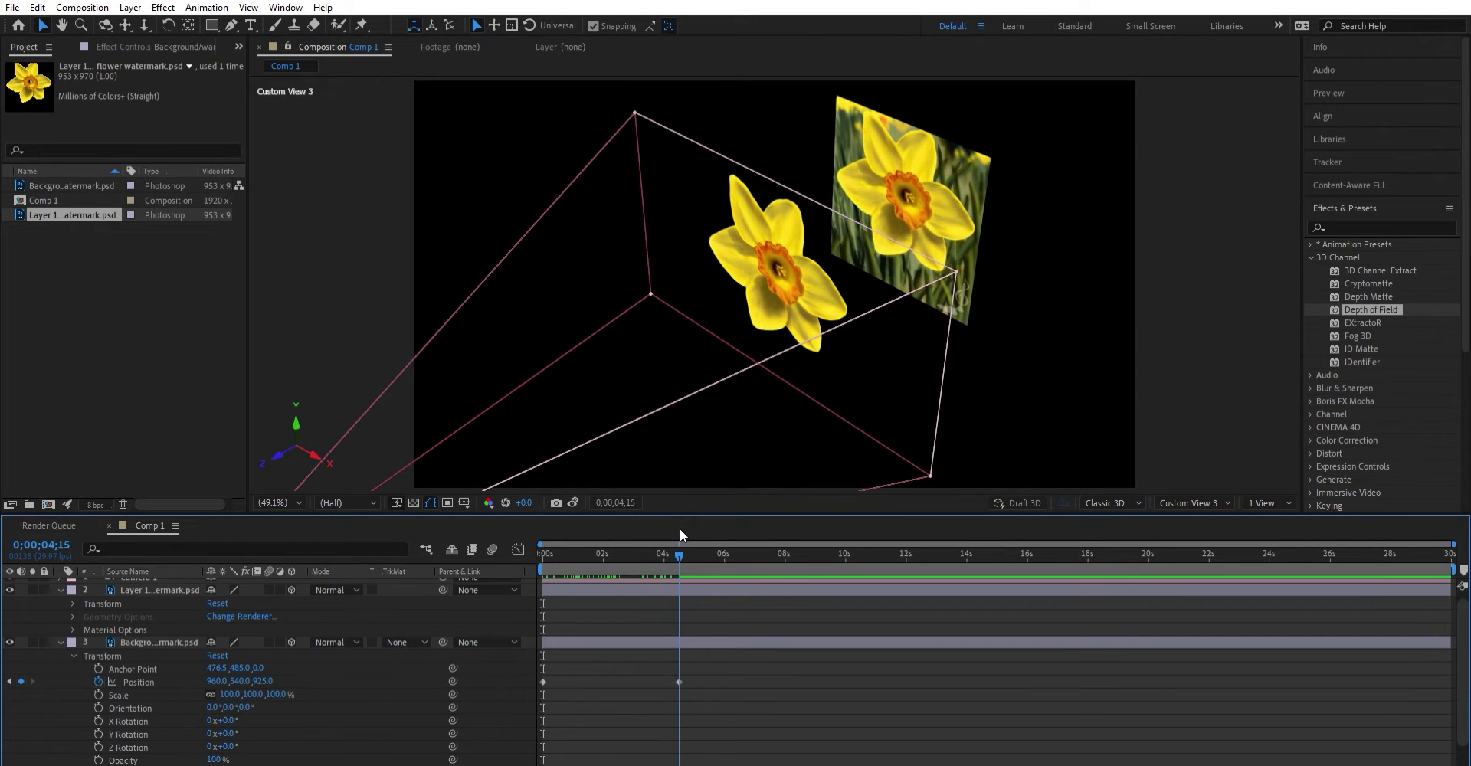
click(98, 747)
click(98, 760)
drag(228, 747, 244, 740)
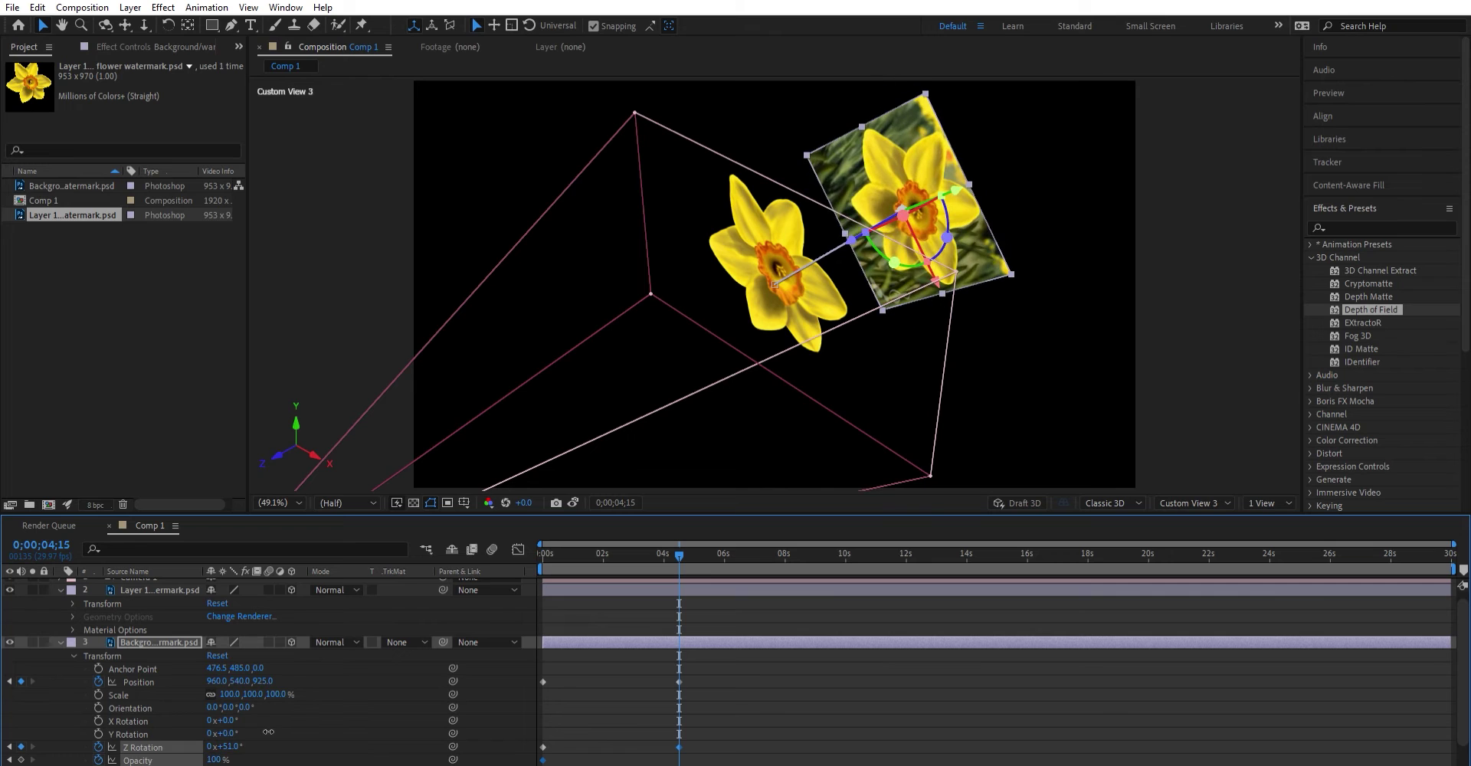
key(ctrl+z)
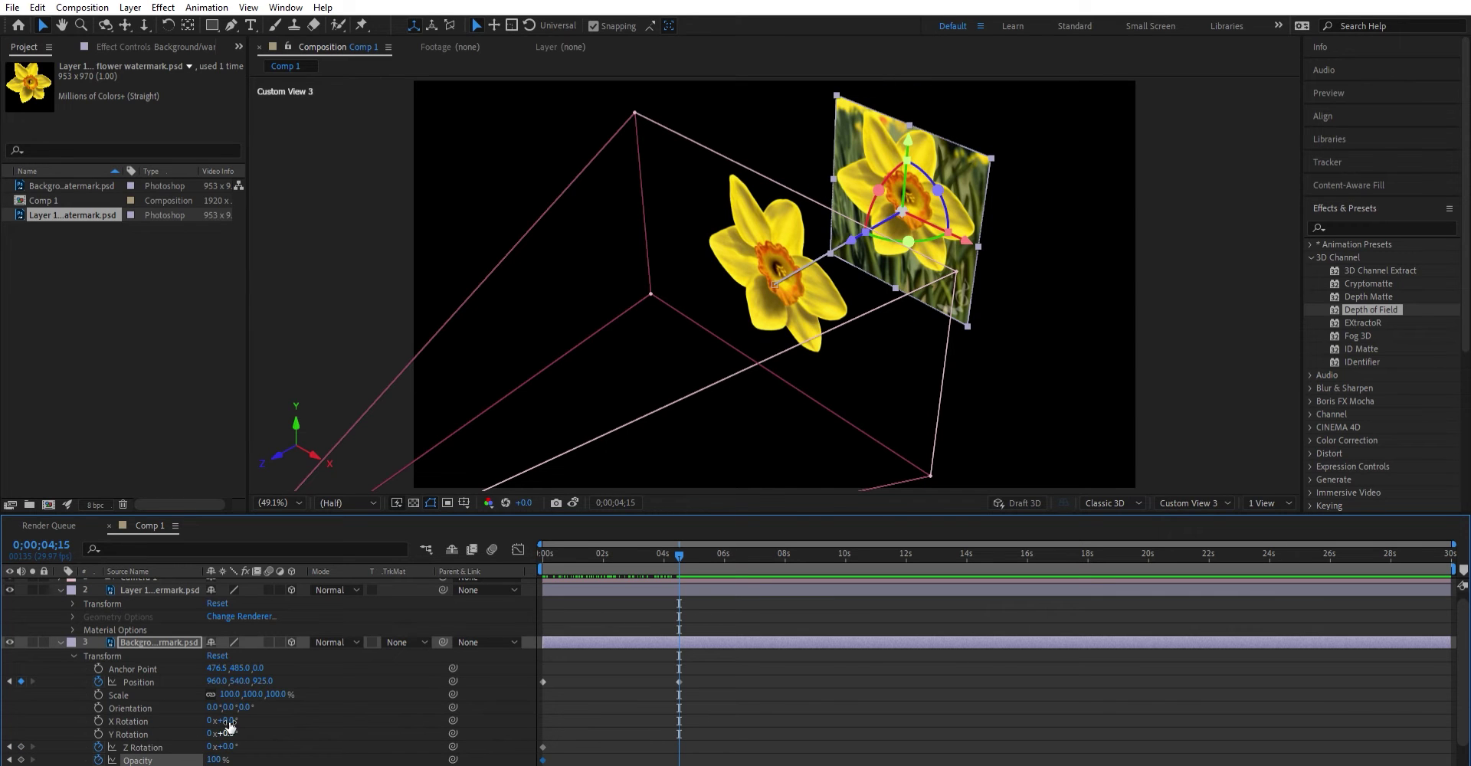
drag(228, 747, 513, 728)
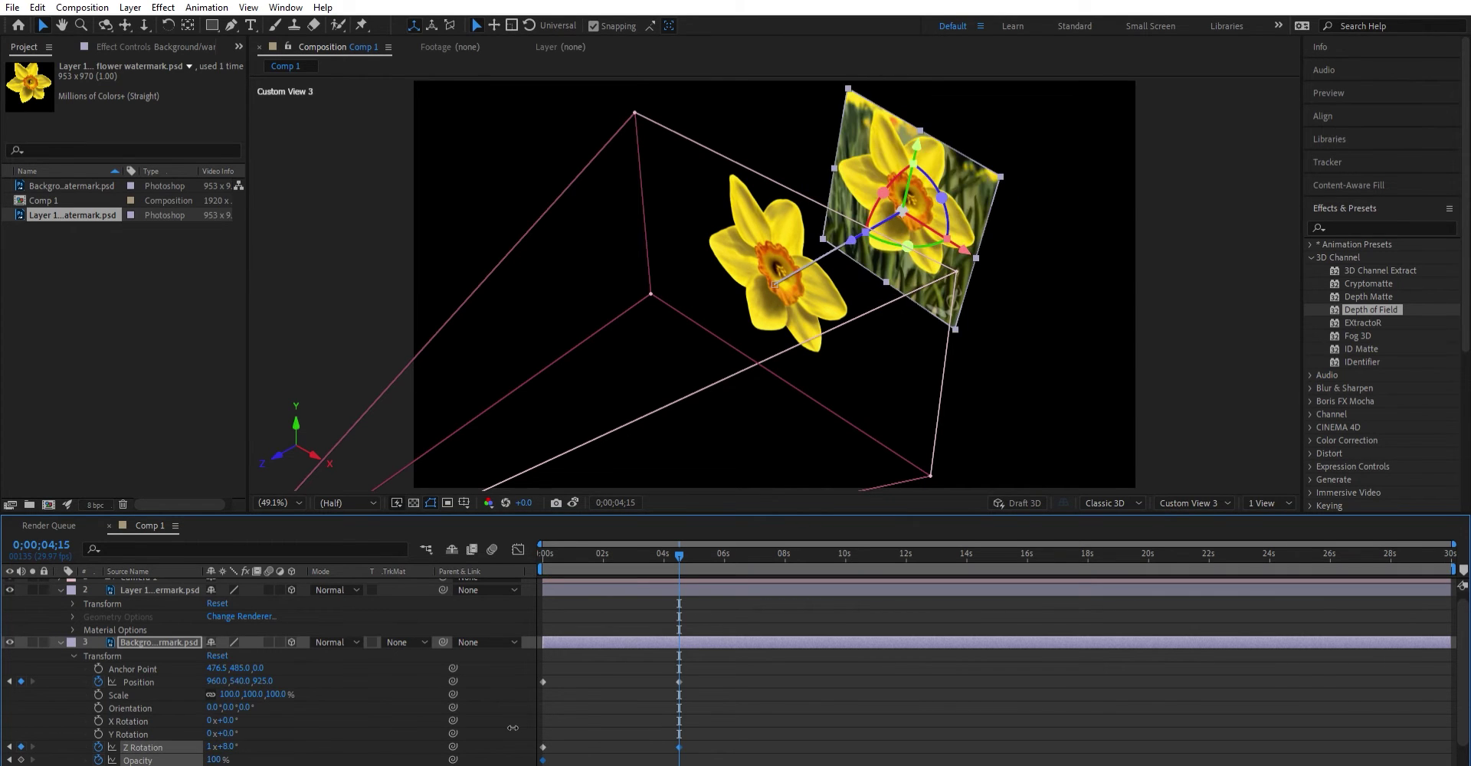
drag(213, 760, 180, 759)
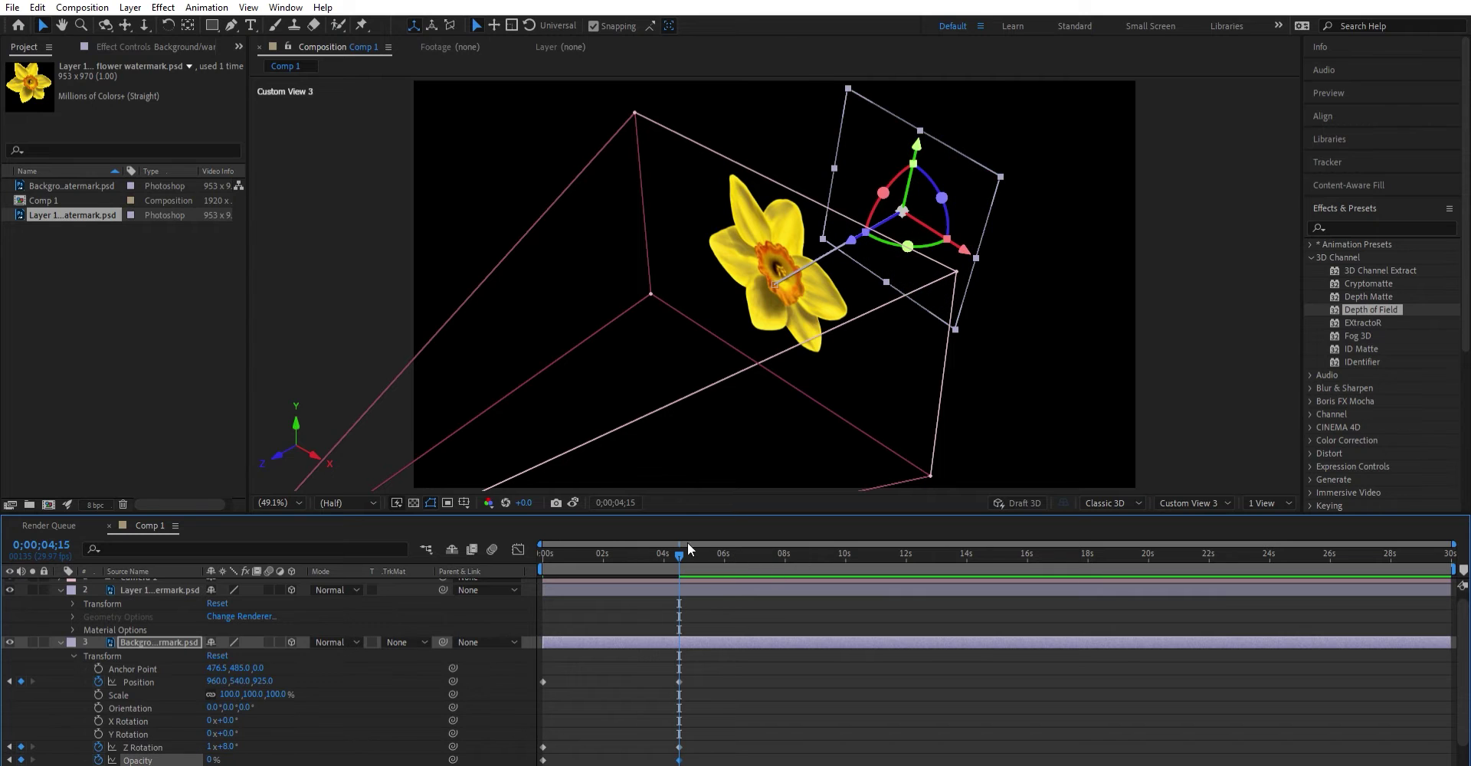
key(space)
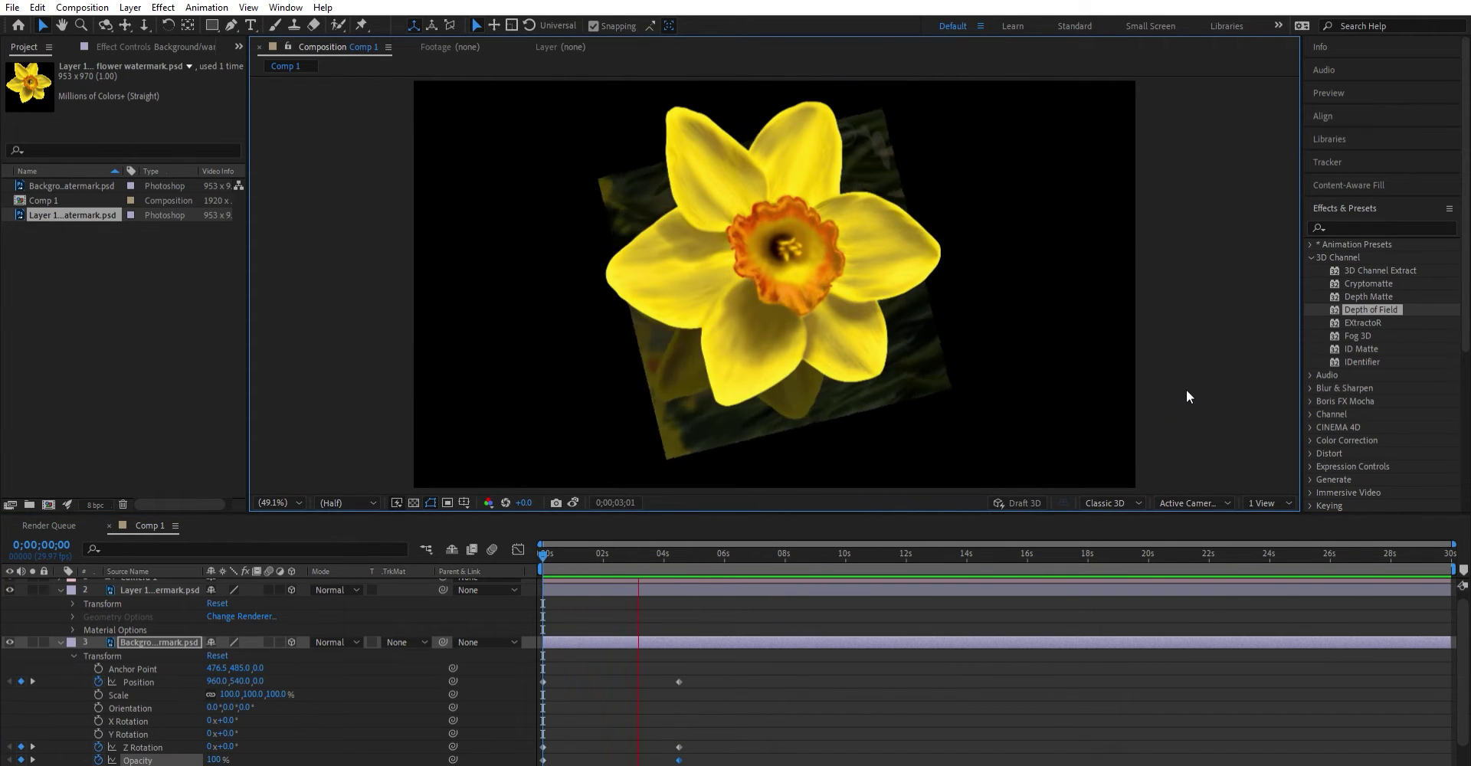
Keyframe Layer 1's position from the start to Z -457 at 0;00;04;29 so the flower moves forward, and preview it
click(230, 589)
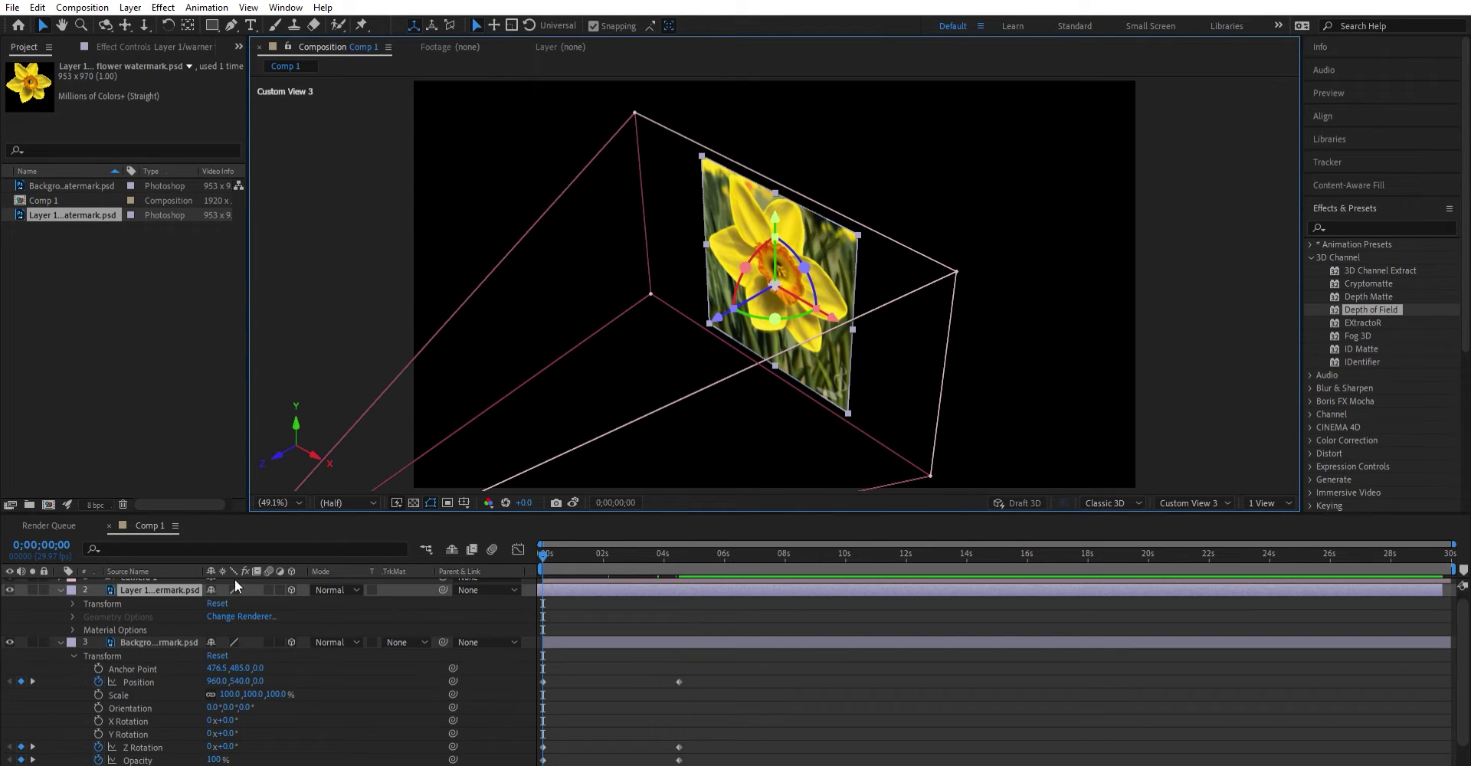
click(73, 604)
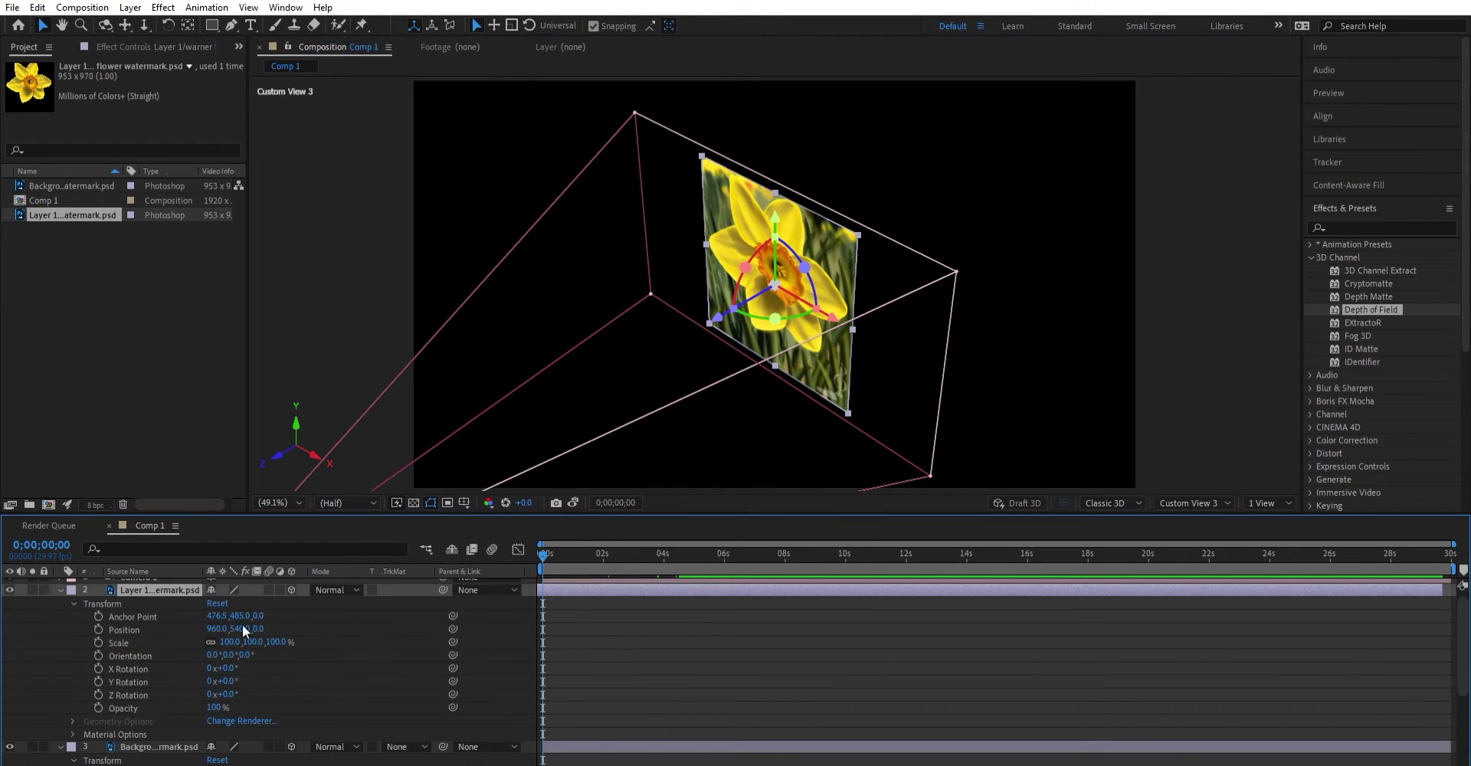
click(98, 629)
drag(549, 539, 692, 538)
drag(257, 629, 6, 691)
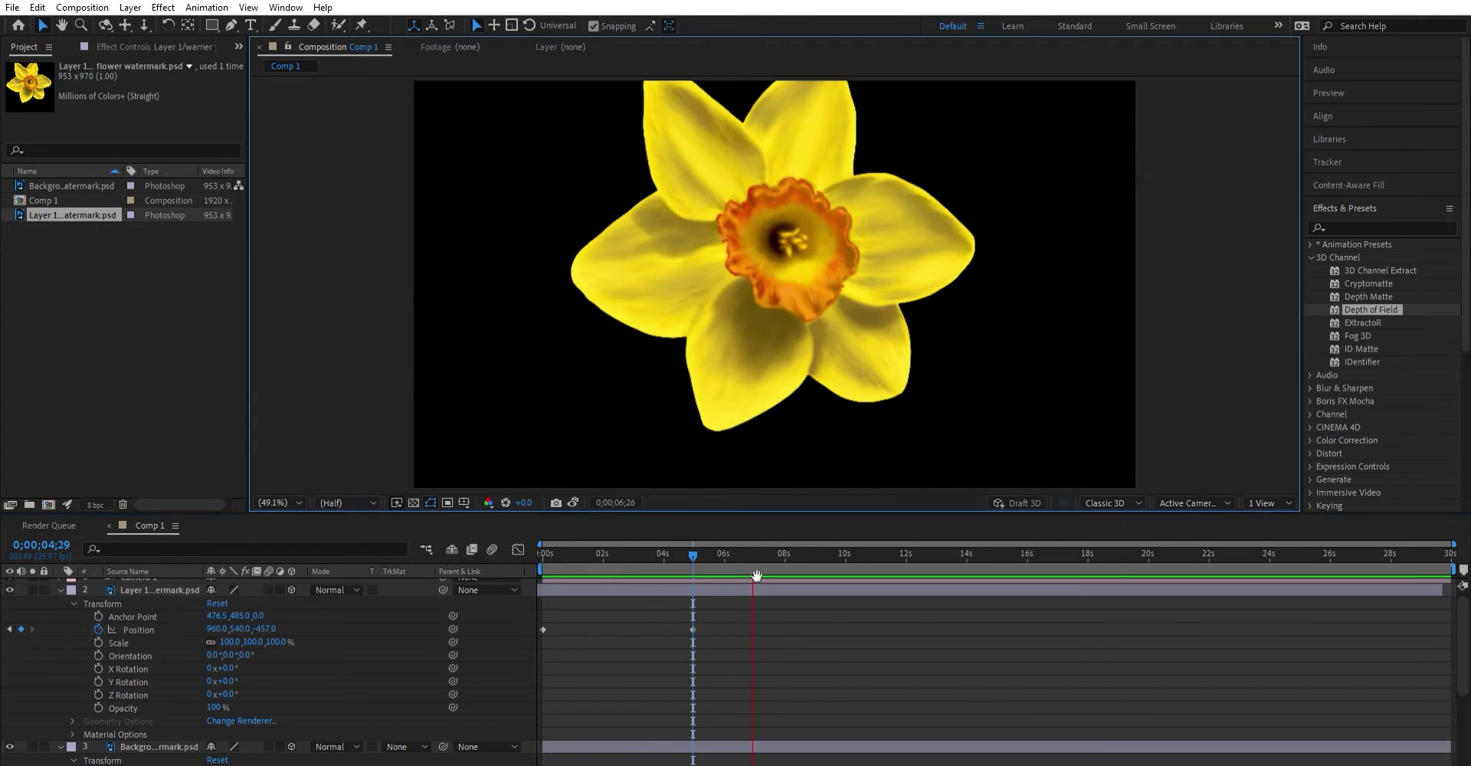
drag(756, 558, 639, 558)
key(Home)
key(space)
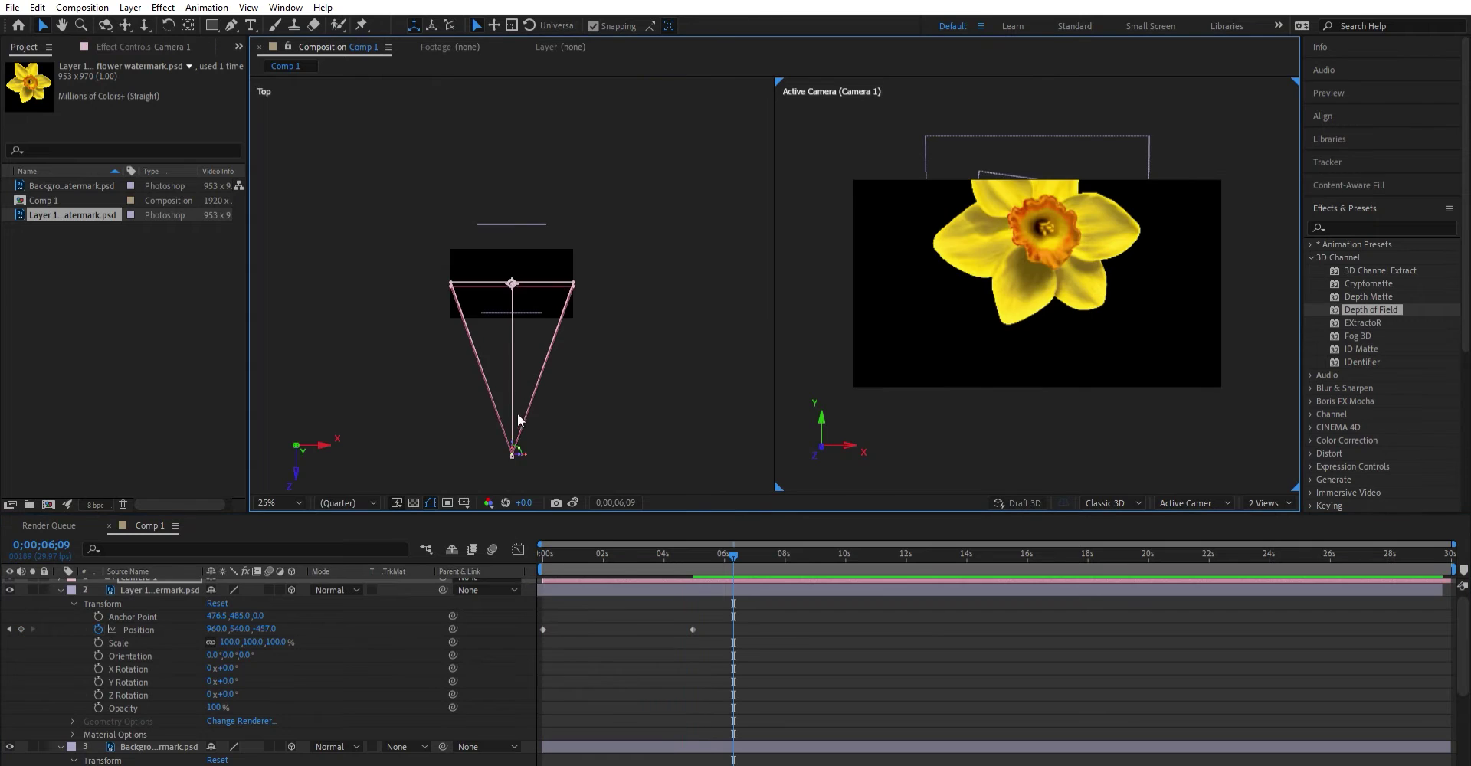
Try rotating Camera 1 with its gizmo in the Top view, and undo the change
scroll(517, 420, up, 3)
key(space)
drag(571, 434, 603, 105)
drag(649, 319, 641, 151)
drag(577, 350, 568, 242)
drag(513, 348, 513, 366)
drag(734, 549, 504, 536)
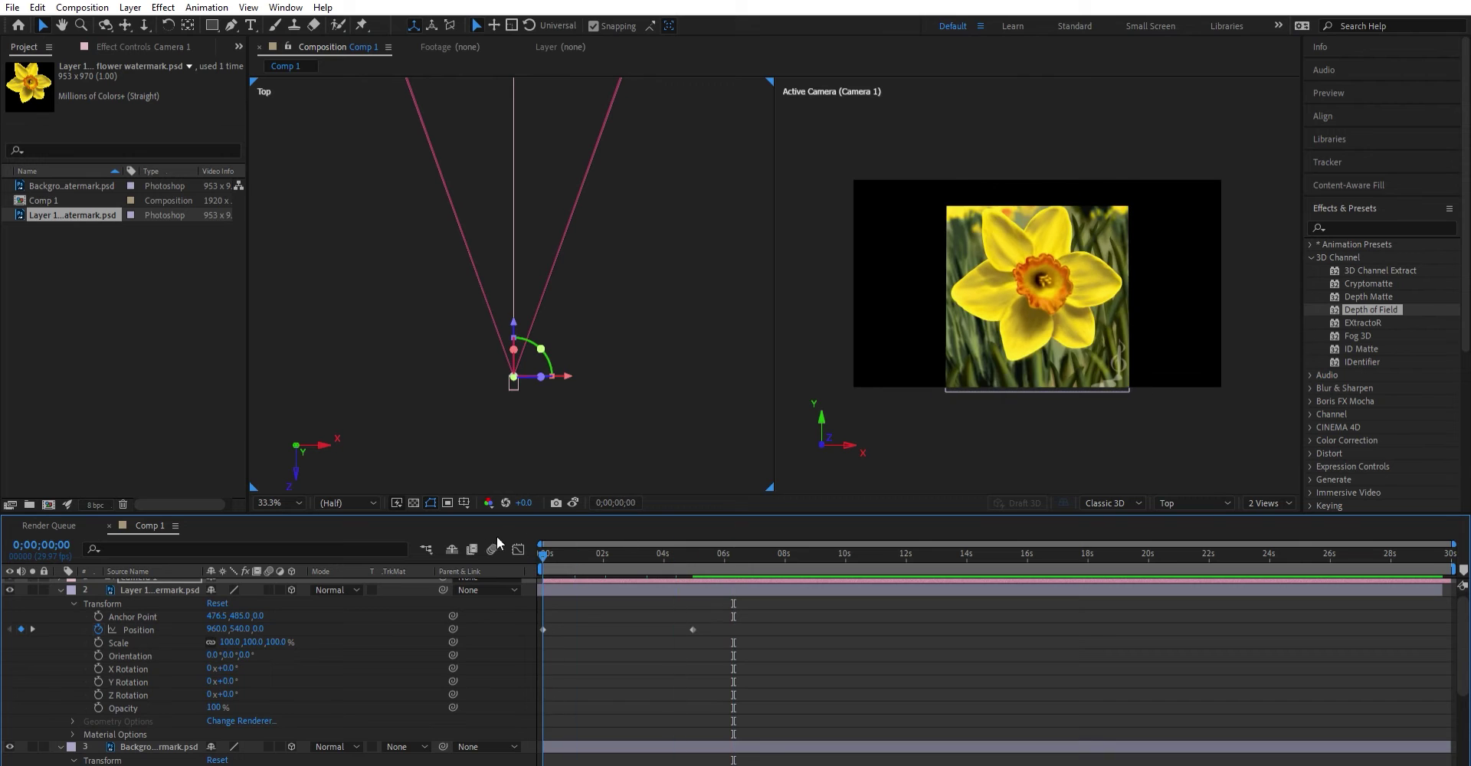
mouse_move(513, 350)
mouse_down()
mouse_move(515, 375)
mouse_move(521, 338)
mouse_move(515, 368)
mouse_up()
key(ctrl+z)
Keyframe Camera 1's X rotation at the start and, slightly tilted, at about five seconds, and preview the animation
scroll(155, 636, up, 1)
click(61, 585)
click(72, 596)
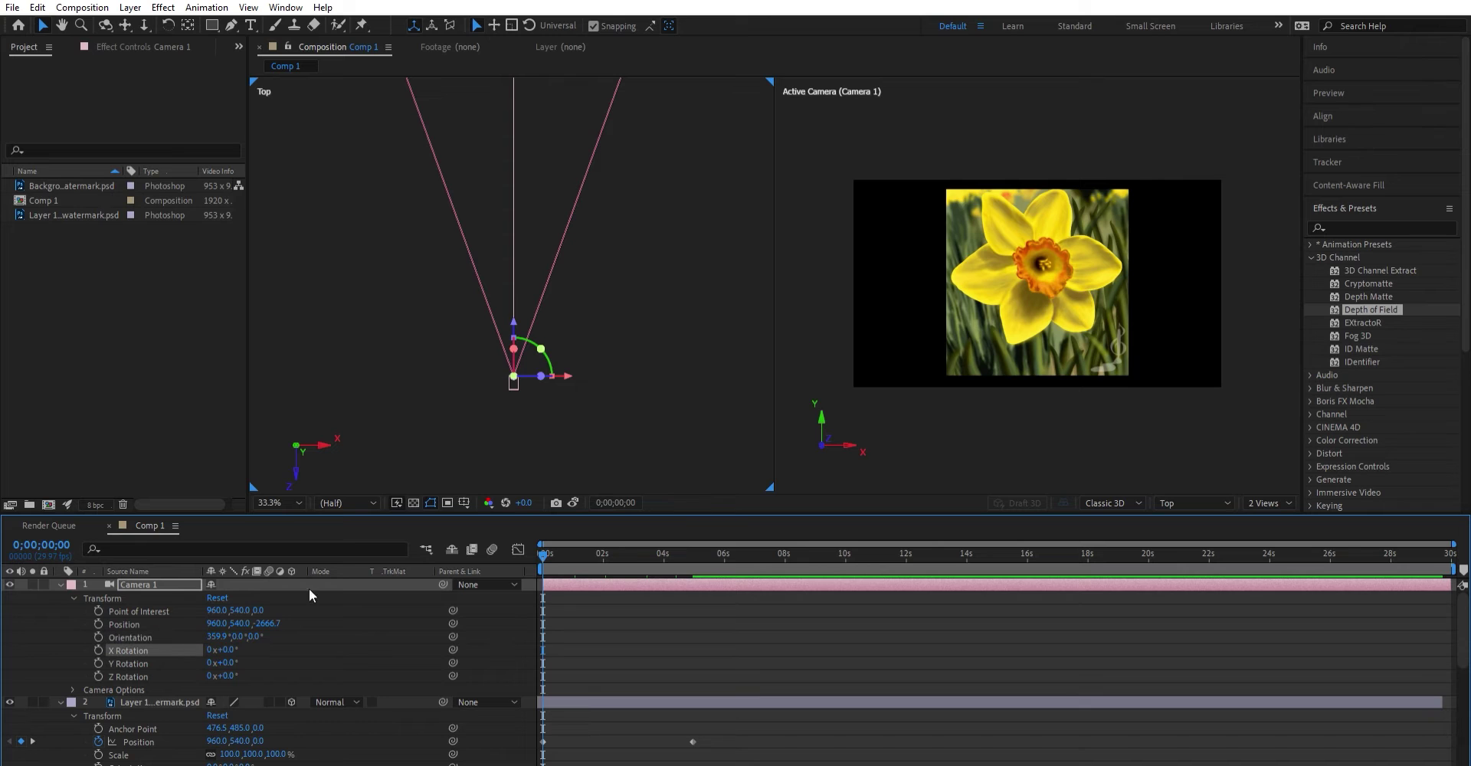
drag(542, 545, 691, 546)
drag(228, 649, 234, 650)
drag(691, 554, 432, 567)
key(space)
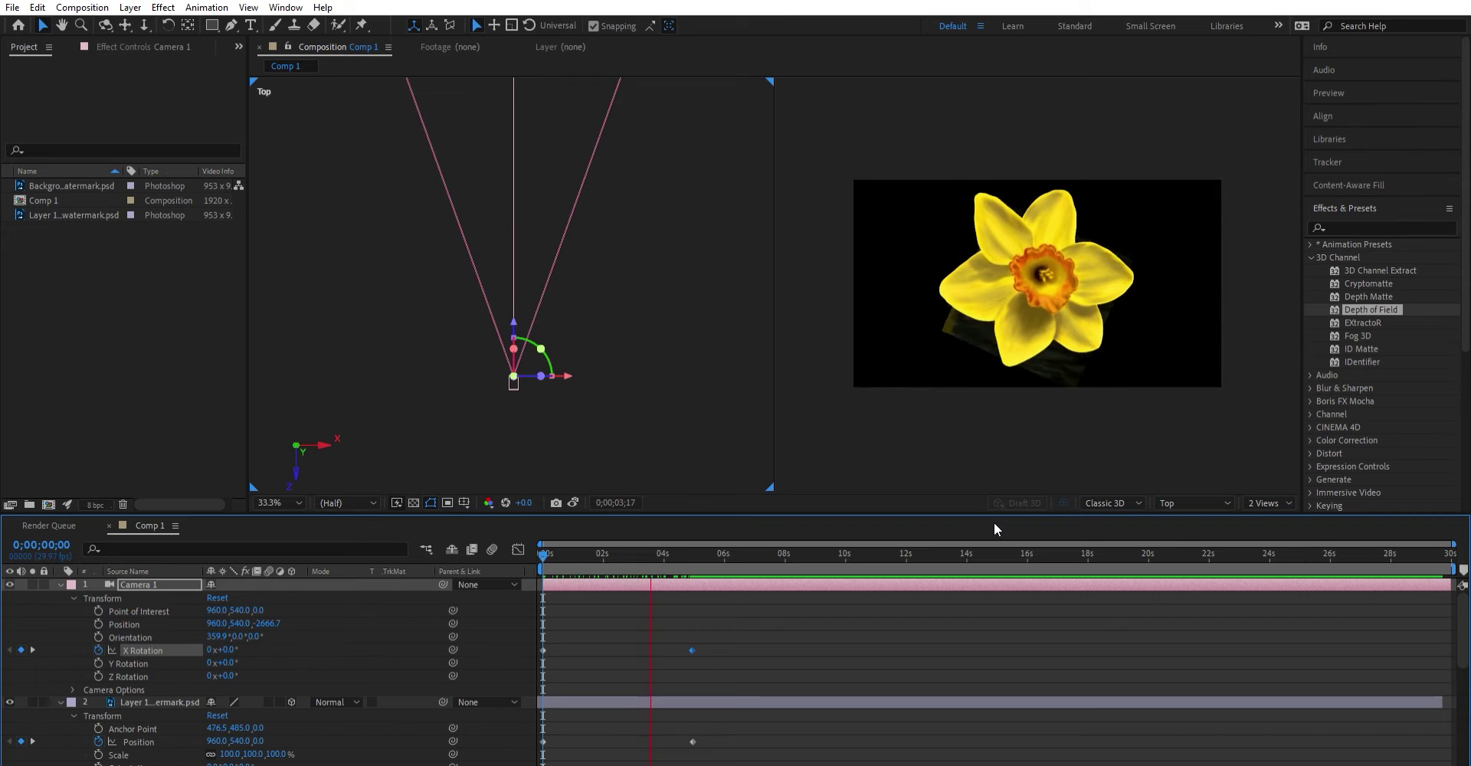
key(space)
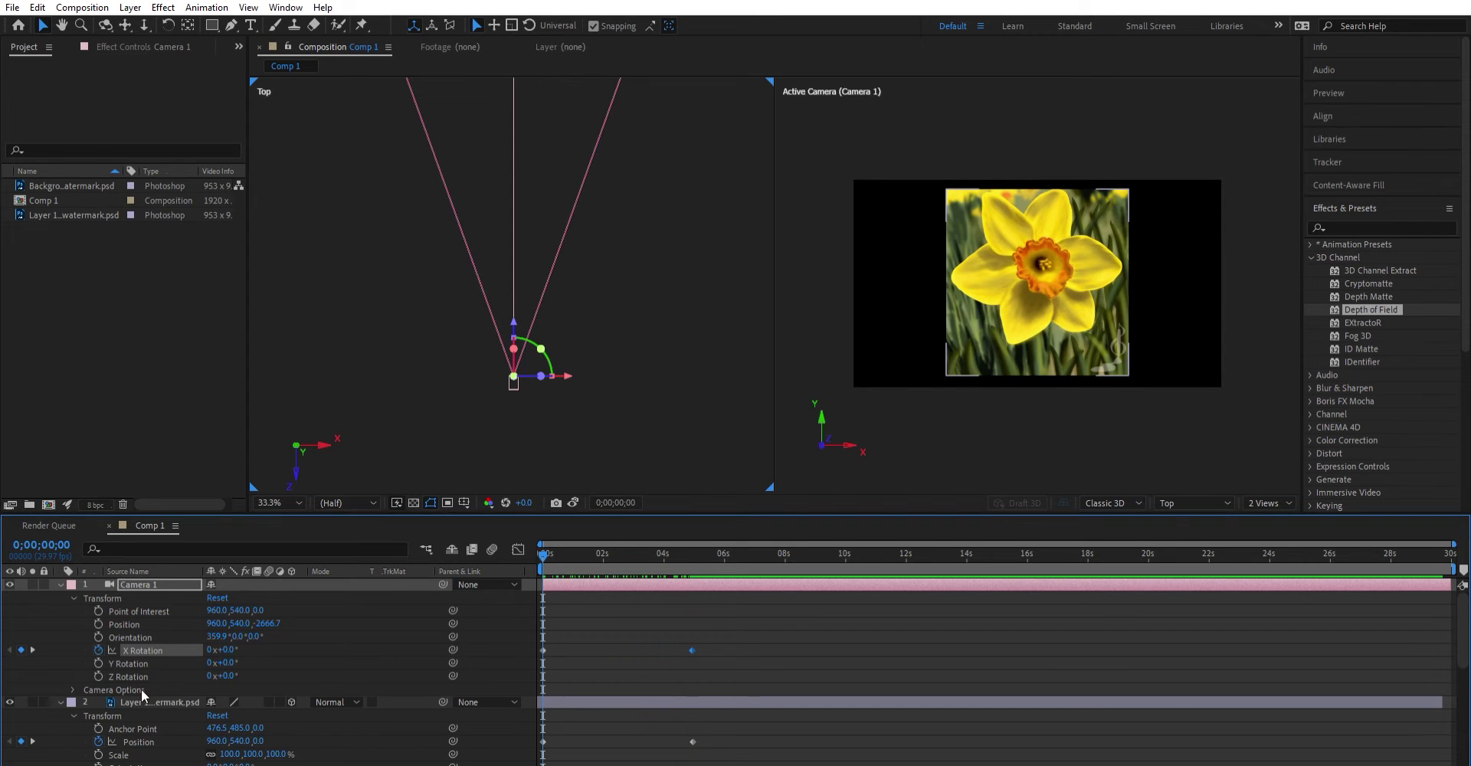
Keyframe the Background layer's Y rotation at the start and, turned further, at about 4.5 seconds, and preview the result
click(142, 700)
scroll(143, 681, down, 5)
click(153, 664)
scroll(161, 671, down, 1)
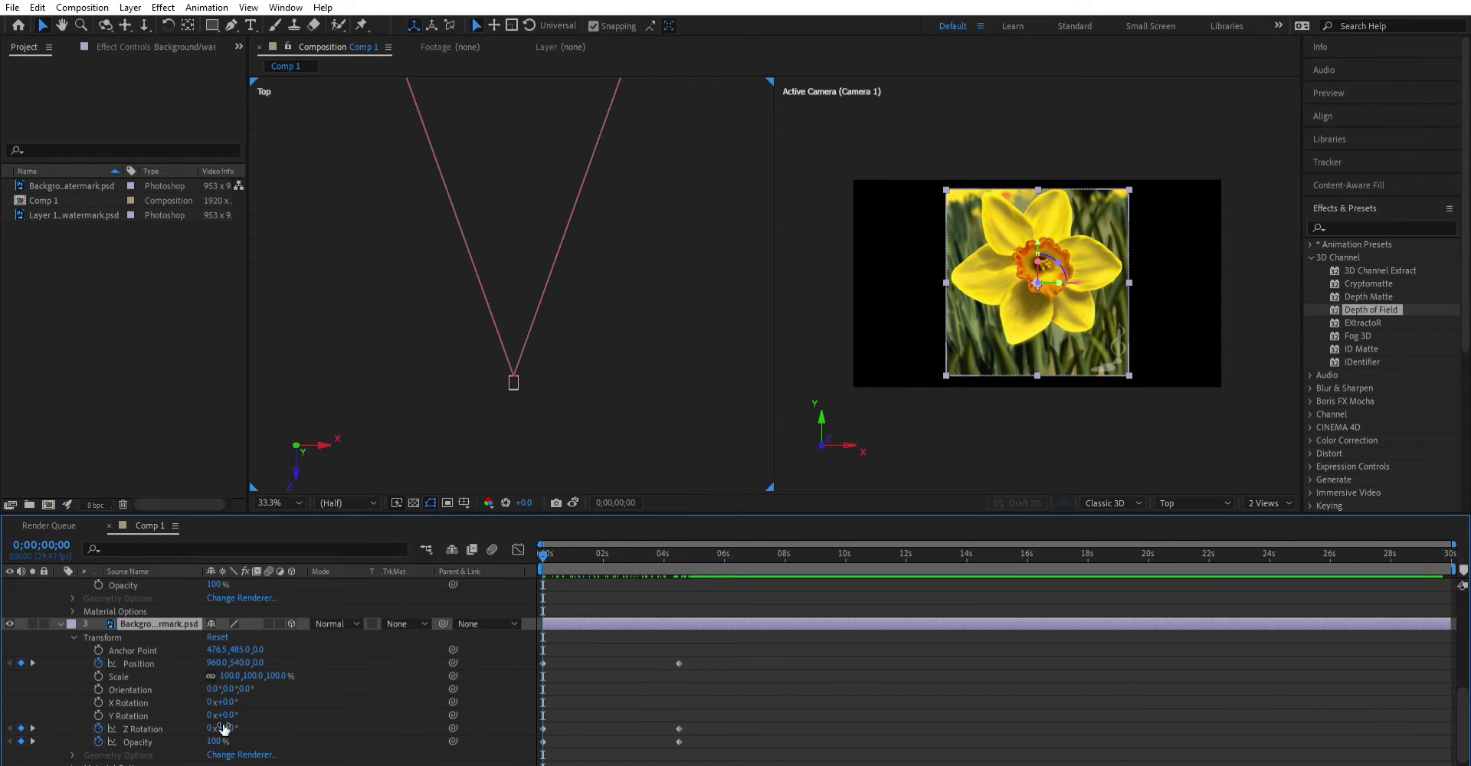
click(99, 716)
drag(544, 550, 681, 546)
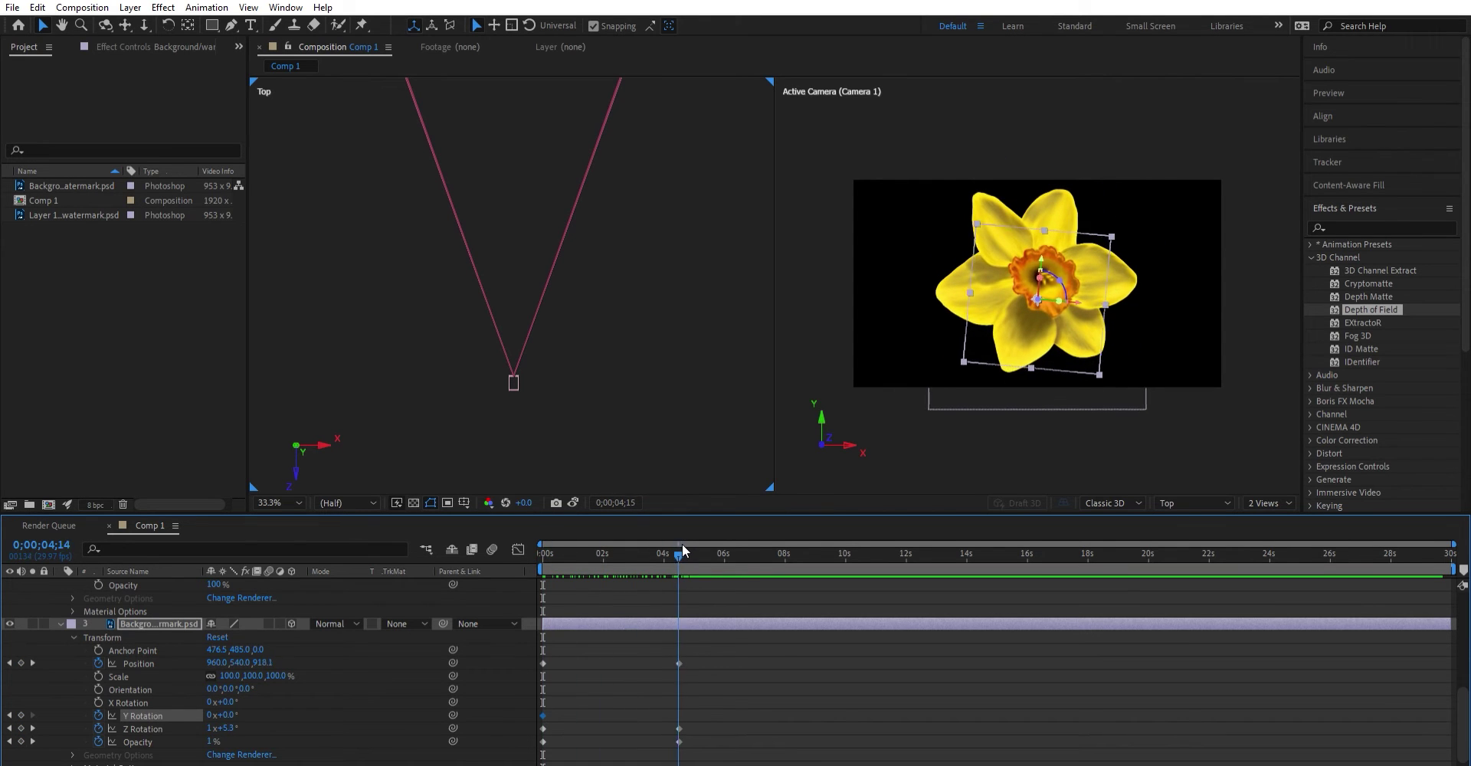
drag(219, 715, 659, 734)
click(545, 550)
key(space)
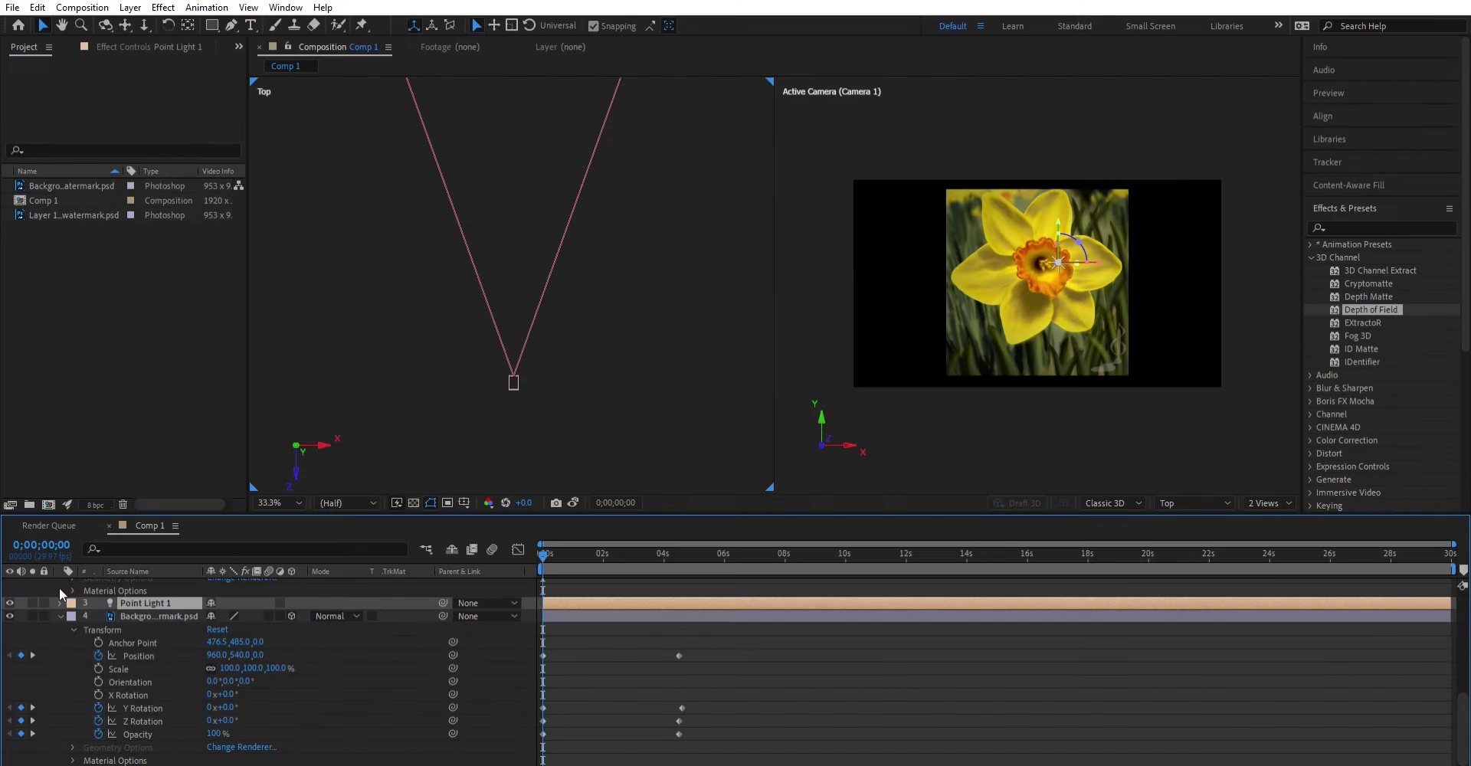
Open Point Light 1's light options and move the light over the flower's centre in the active camera view
click(60, 602)
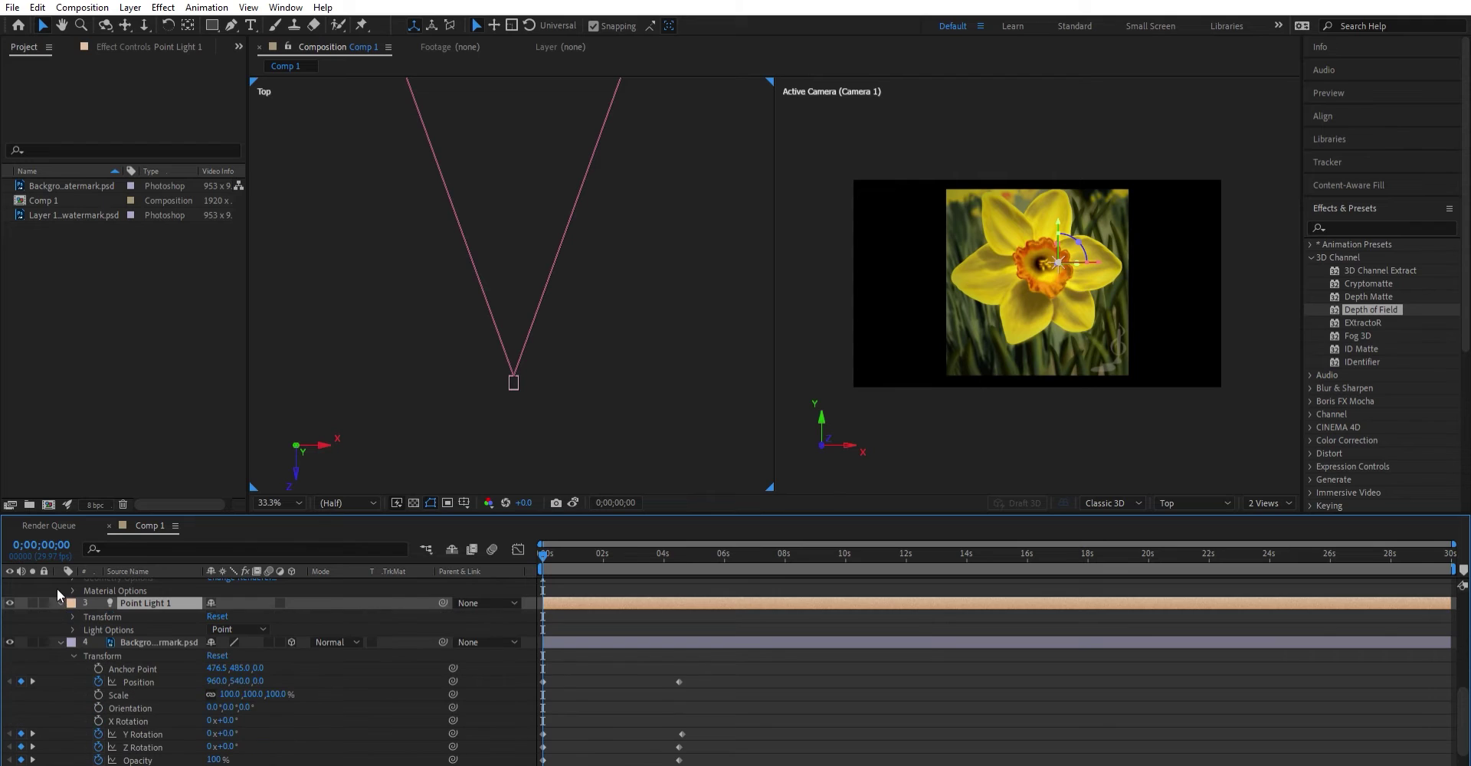
click(74, 630)
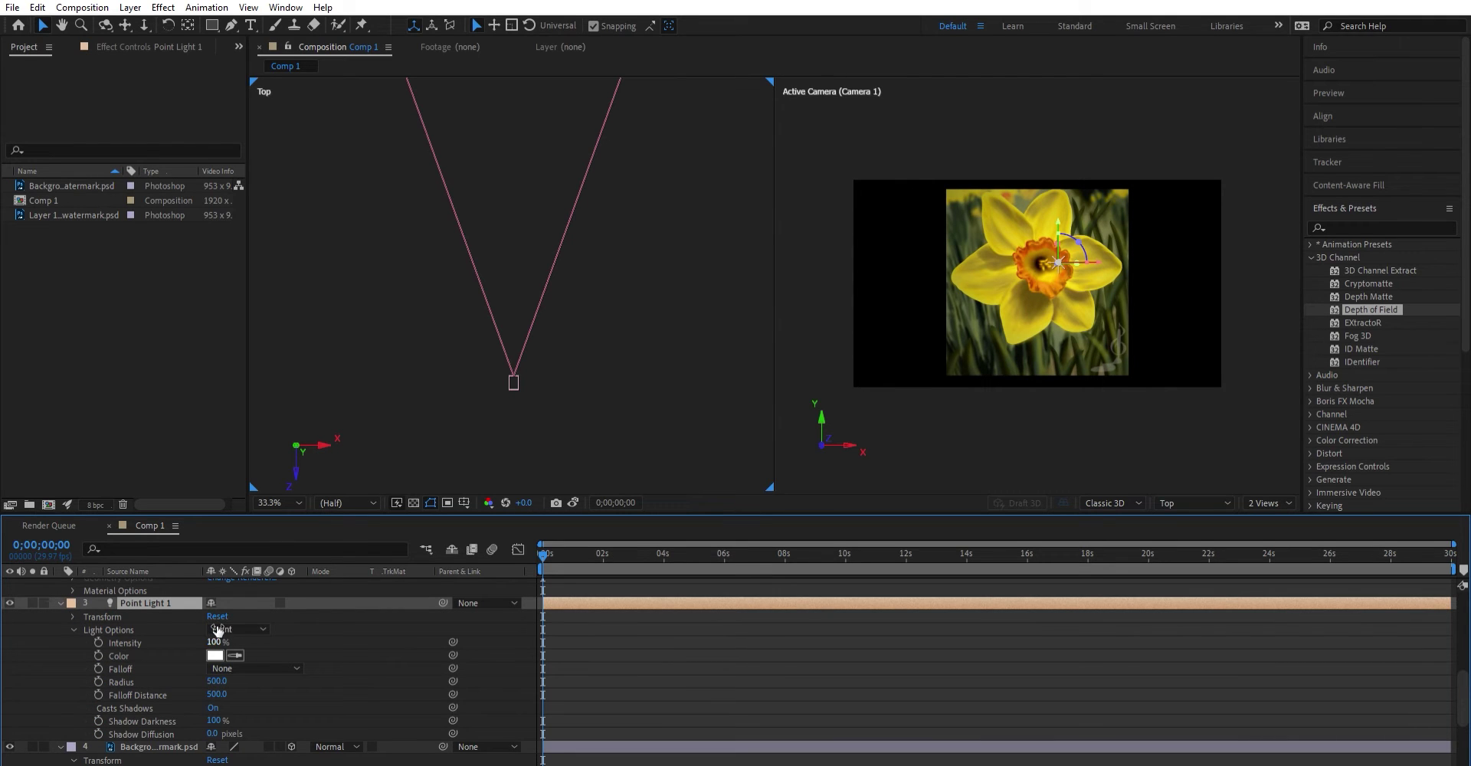
click(1080, 252)
drag(1080, 253, 1085, 253)
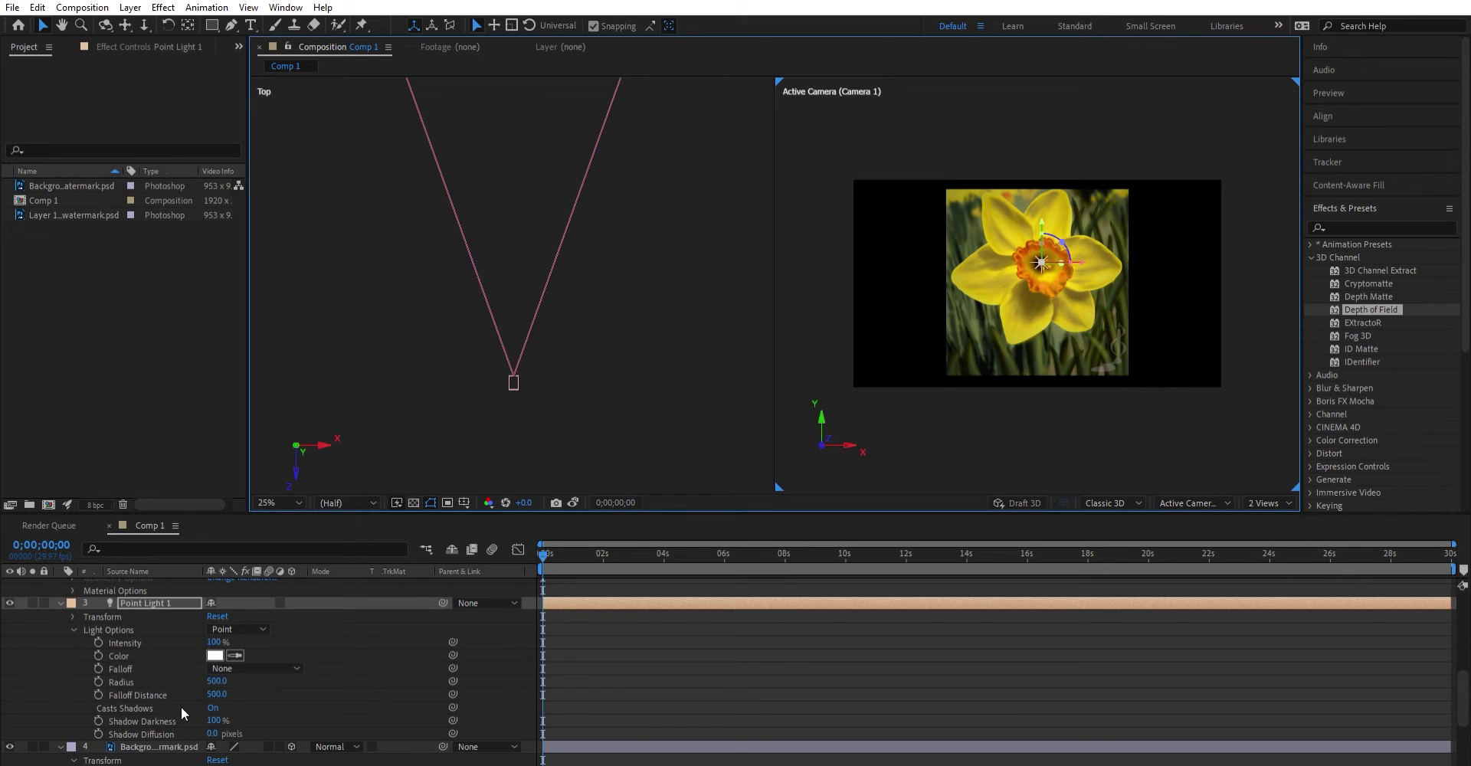
Set Point Light 1's shadow darkness to 134% and shadow diffusion to 81 pixels, and preview the animation
drag(214, 721, 227, 708)
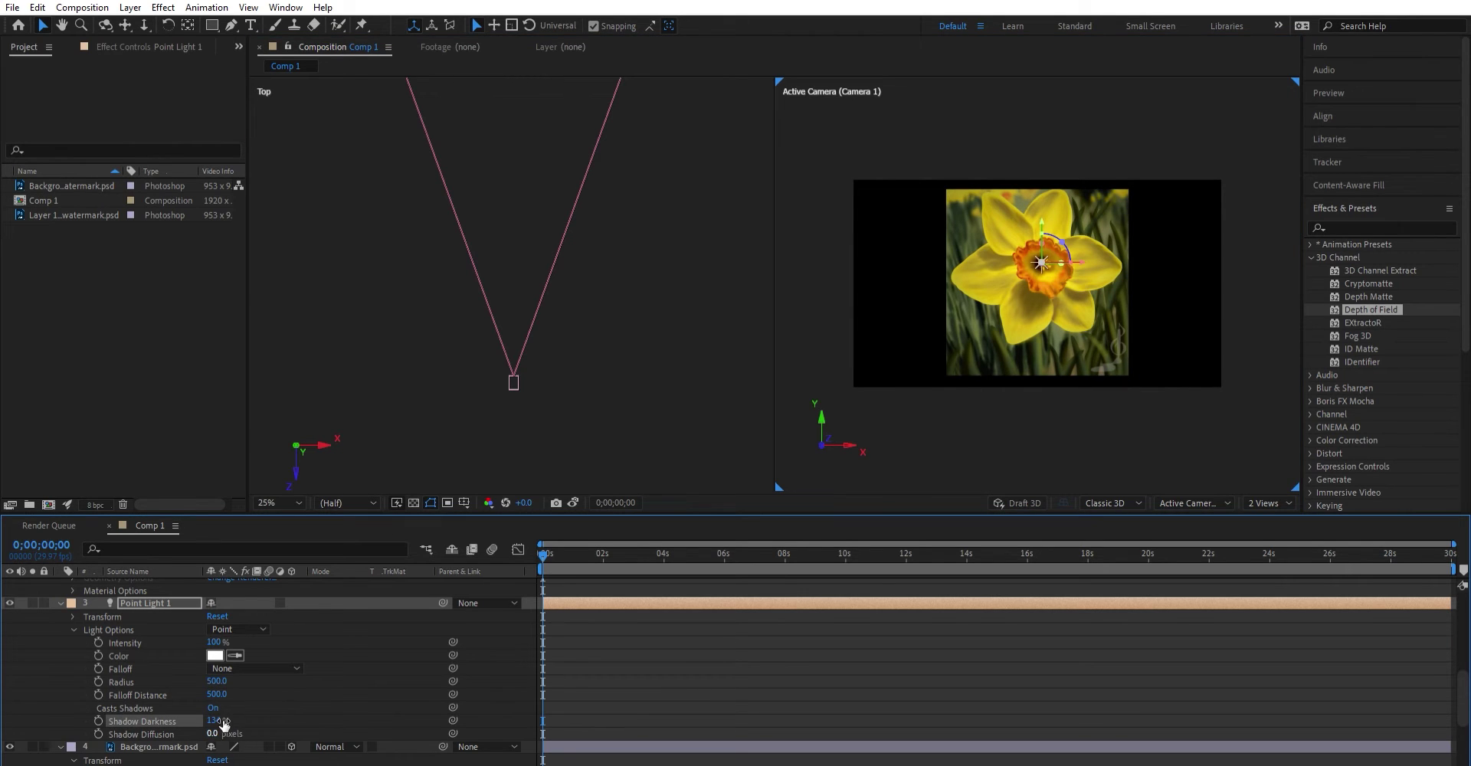
drag(214, 734, 227, 721)
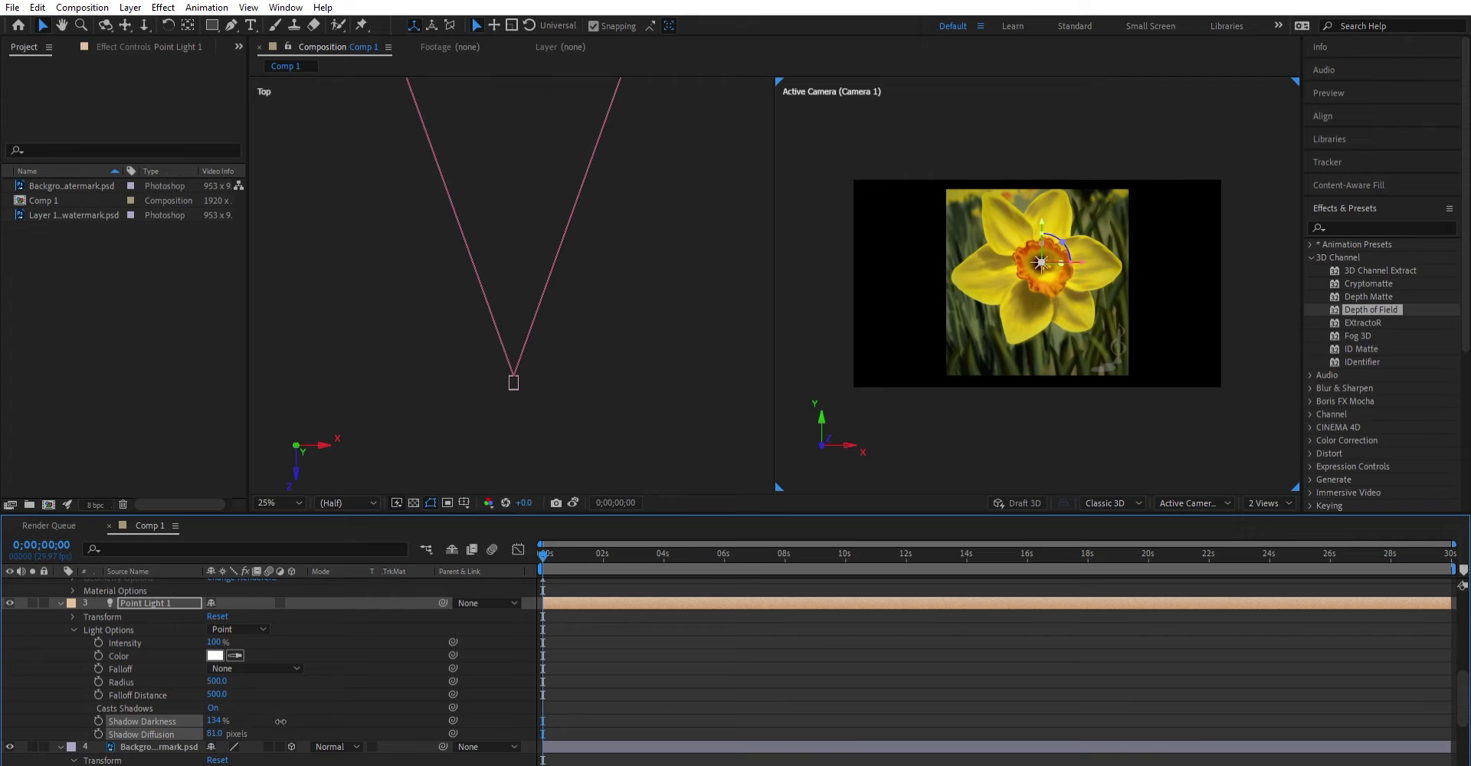
key(space)
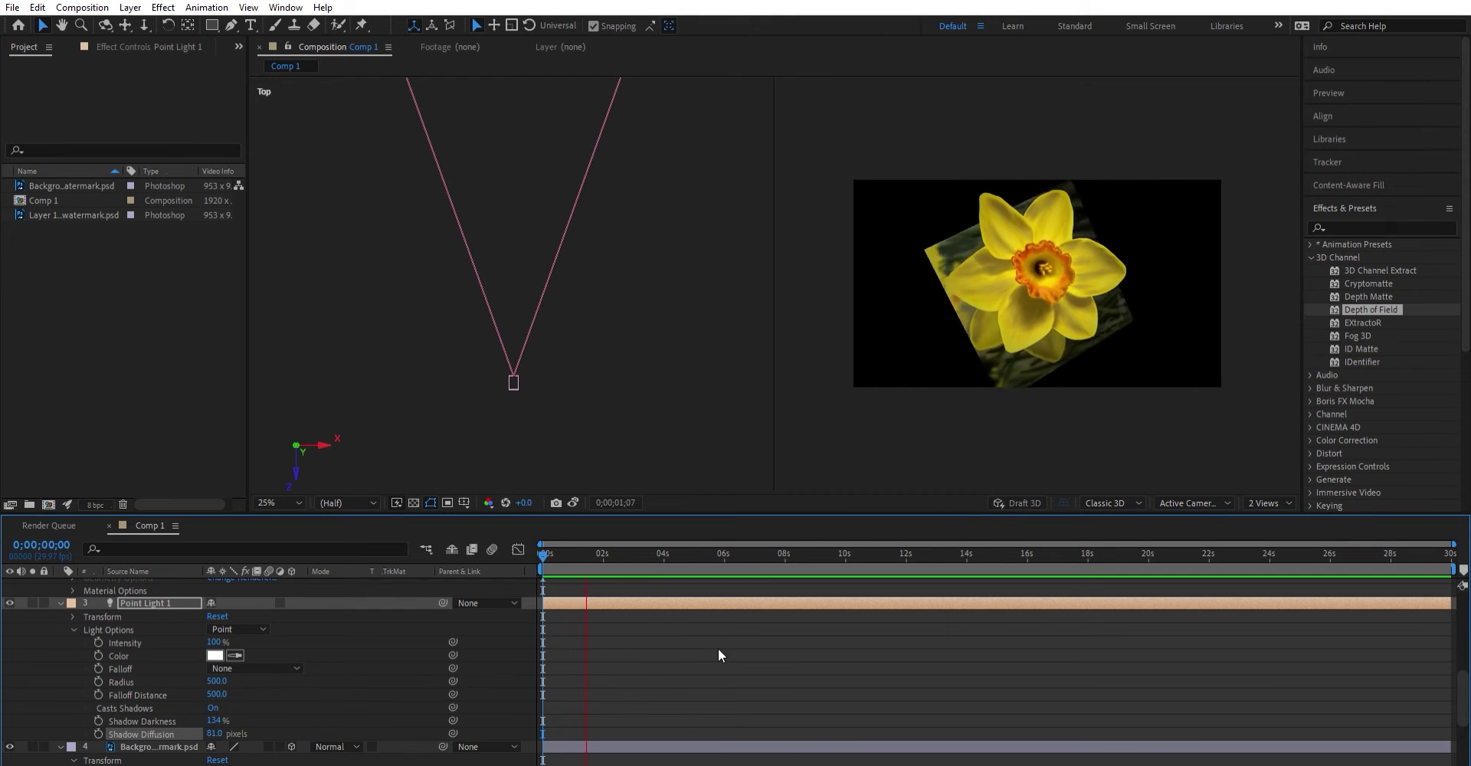
key(space)
Remove the Background layer's Y rotation, Z rotation and opacity keyframes, and scrub through the animation
drag(612, 546, 583, 557)
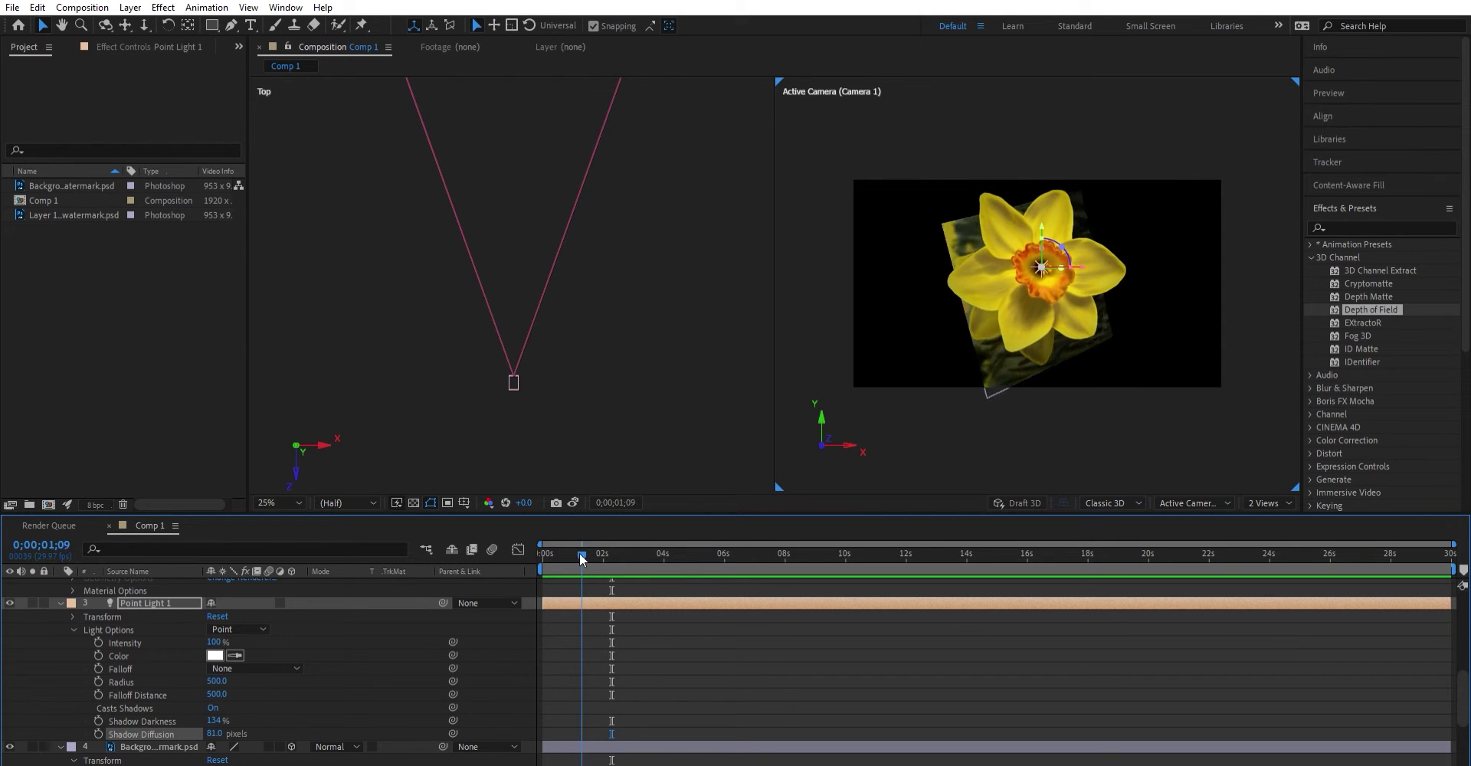
drag(573, 560, 700, 582)
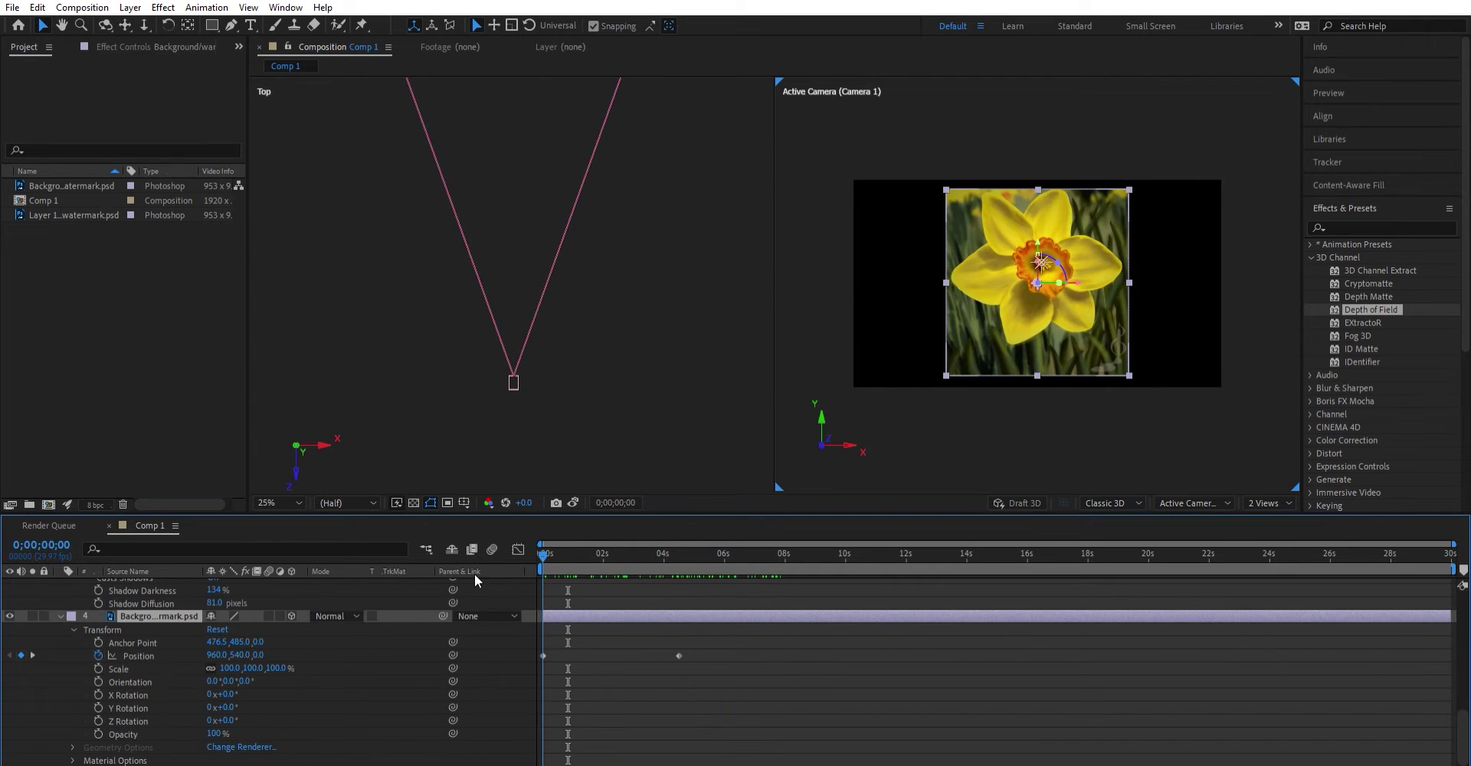
drag(549, 562, 415, 582)
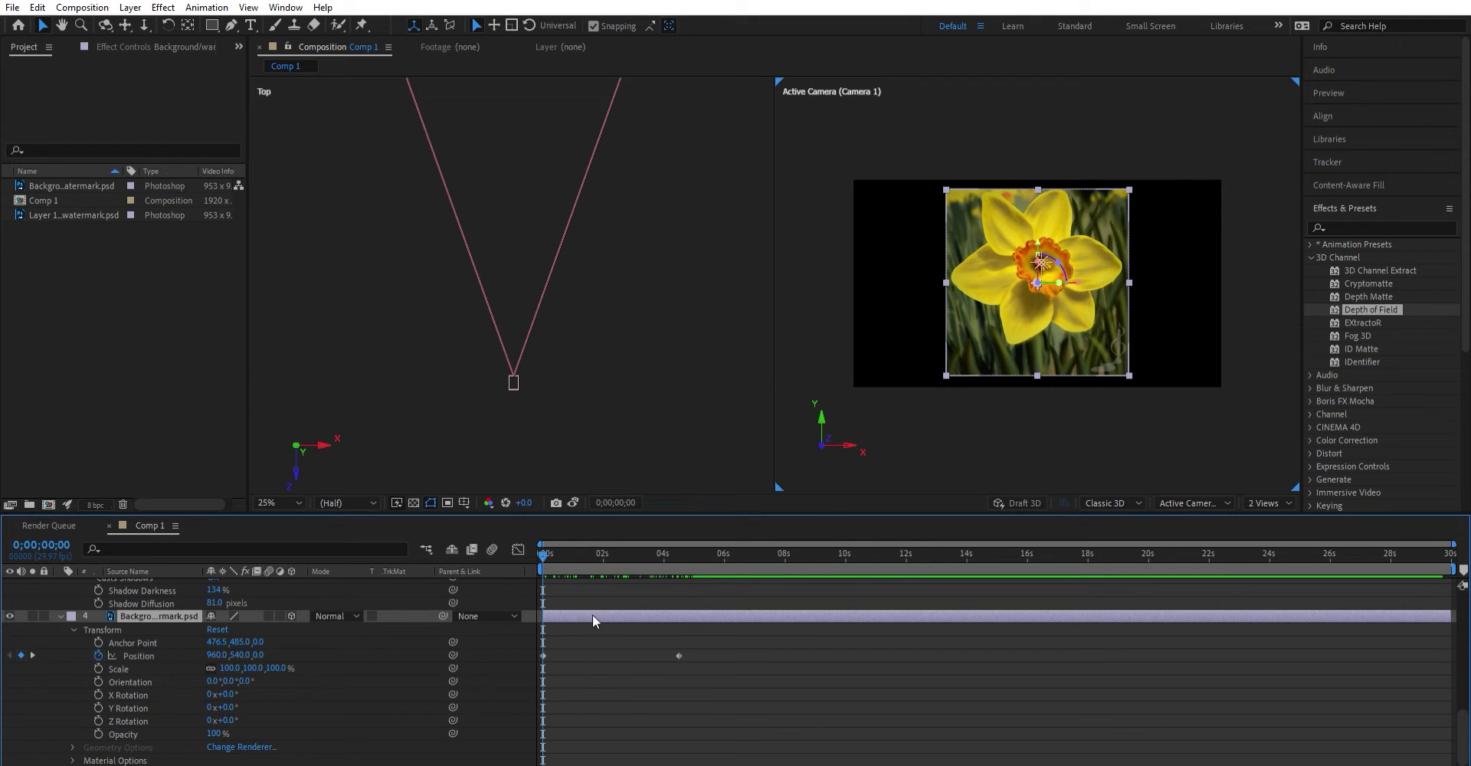
drag(579, 552, 467, 567)
Change Point Light 1's light type to Ambient and scrub the start of the timeline
scroll(602, 619, up, 4)
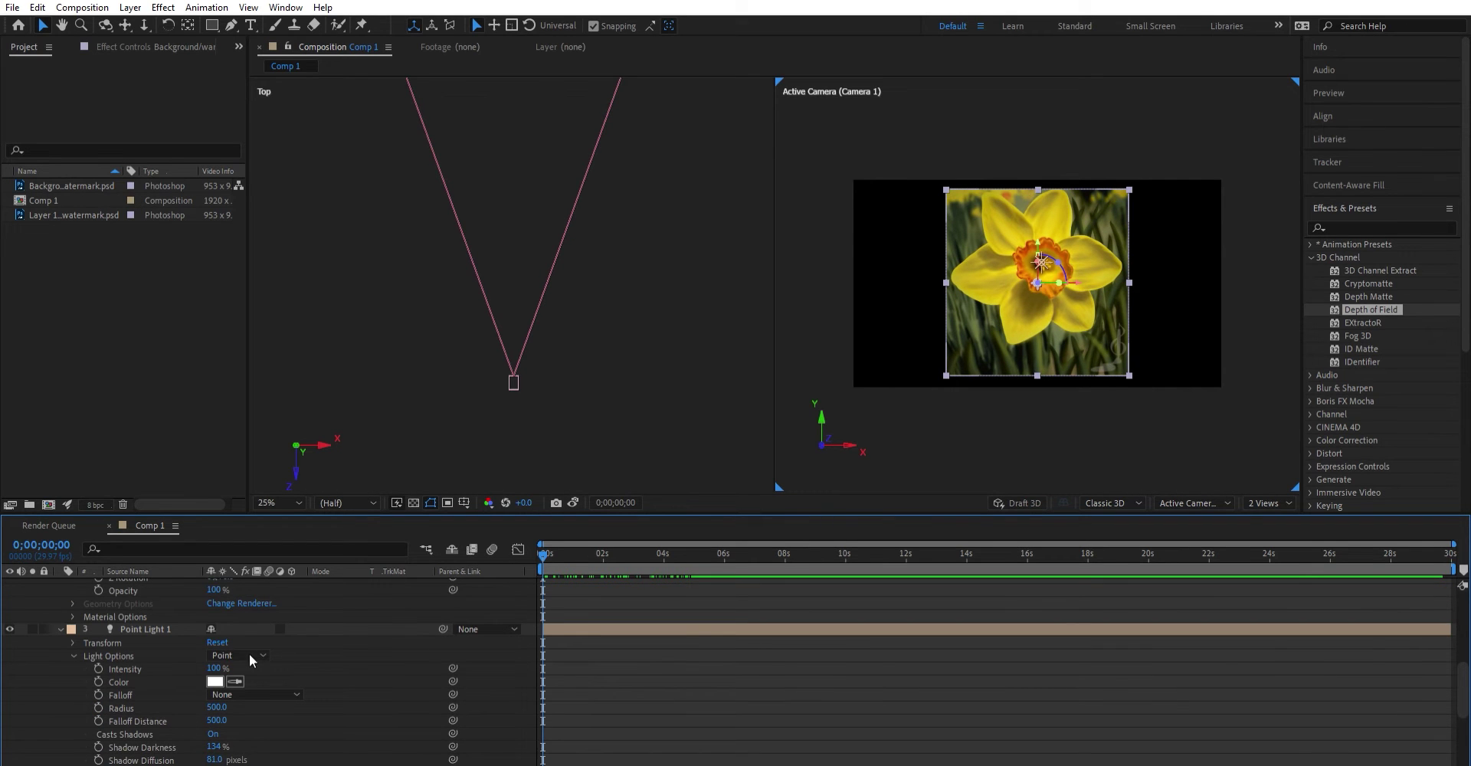
scroll(211, 673, down, 1)
scroll(209, 673, up, 1)
click(146, 628)
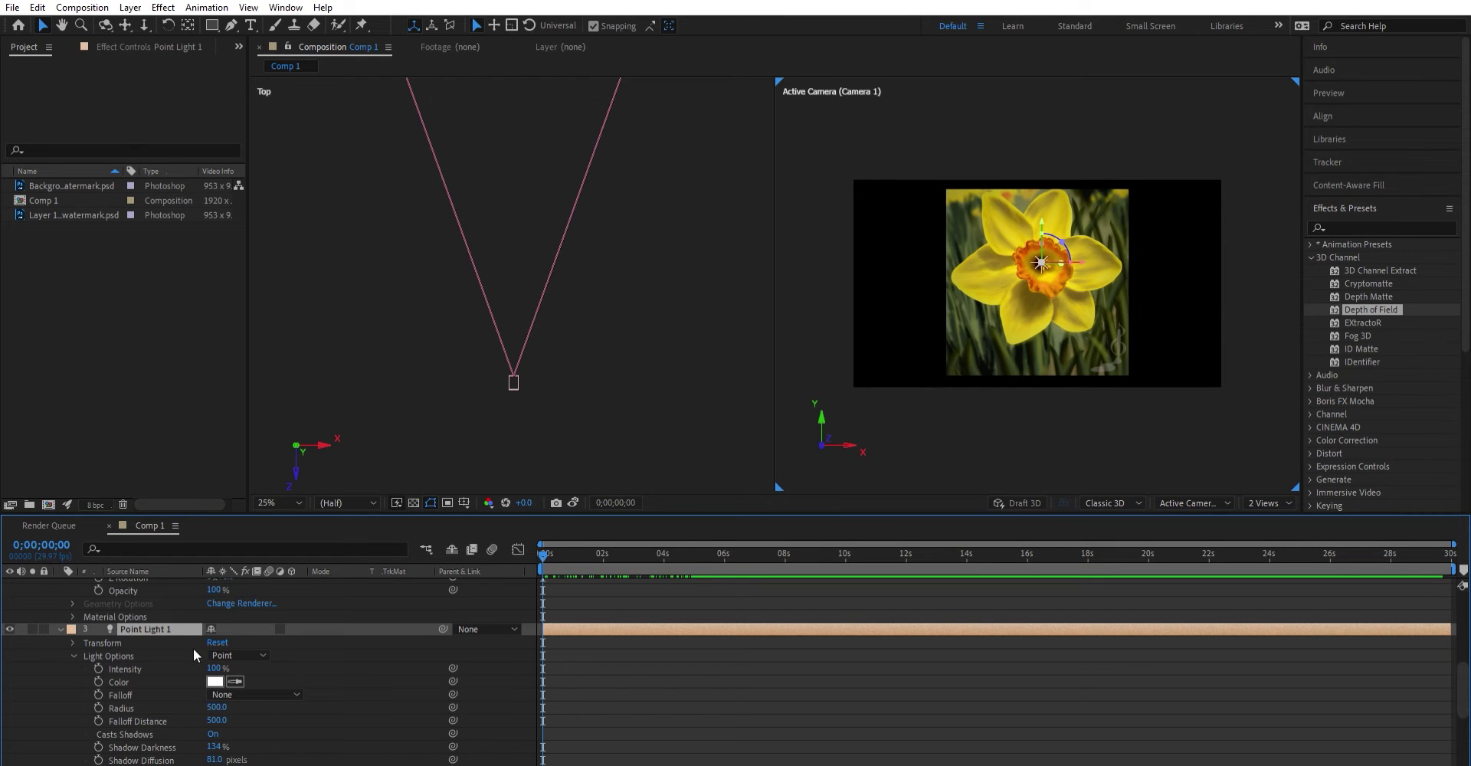
click(253, 656)
click(258, 710)
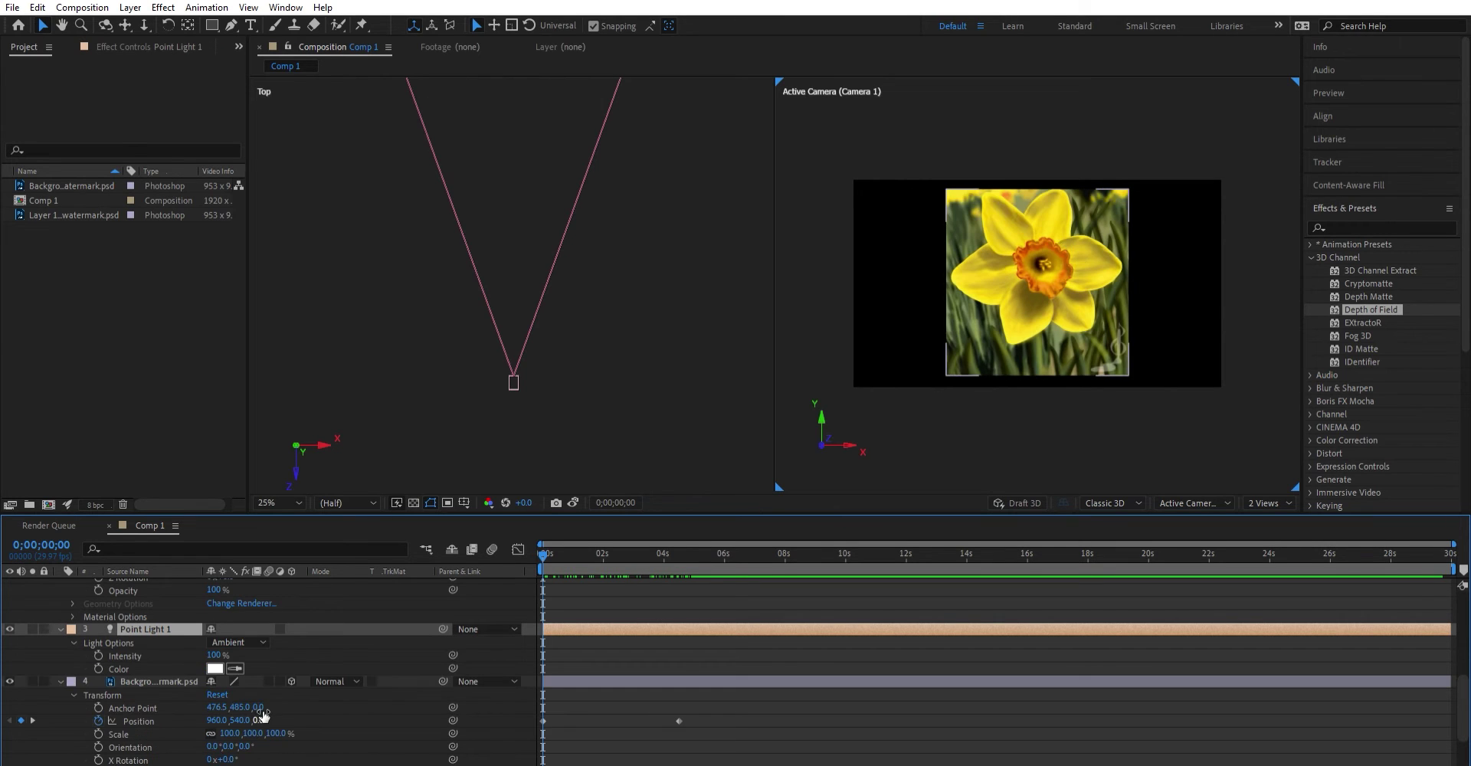
mouse_move(541, 542)
mouse_down()
mouse_move(705, 557)
mouse_move(551, 558)
mouse_up()
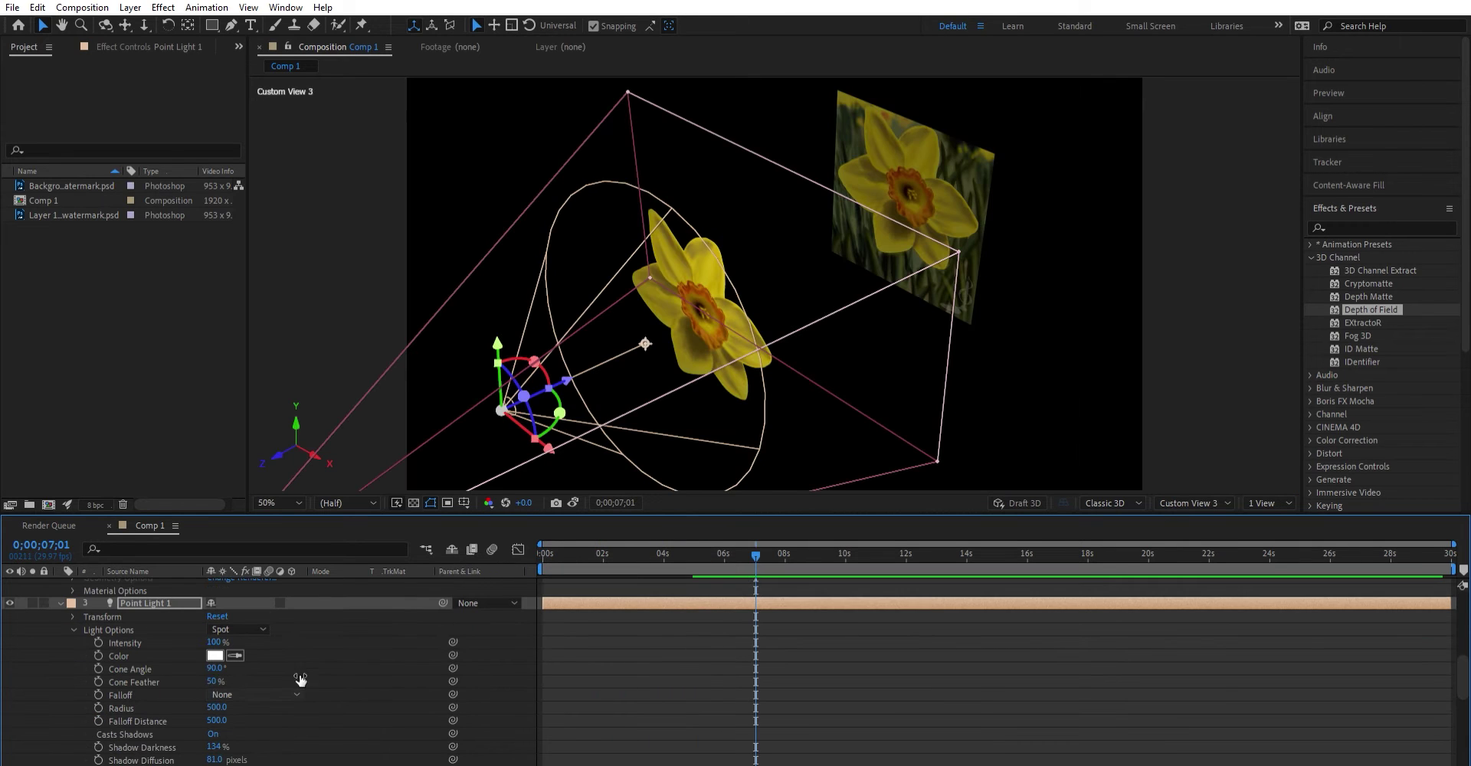
Make Point Light 1 a Spot light with a 55° cone angle and 0-pixel shadow diffusion, and reposition it in front of the flower in Custom View 3
mouse_move(214, 668)
mouse_down()
mouse_move(181, 656)
mouse_move(226, 685)
mouse_up()
drag(560, 413, 418, 306)
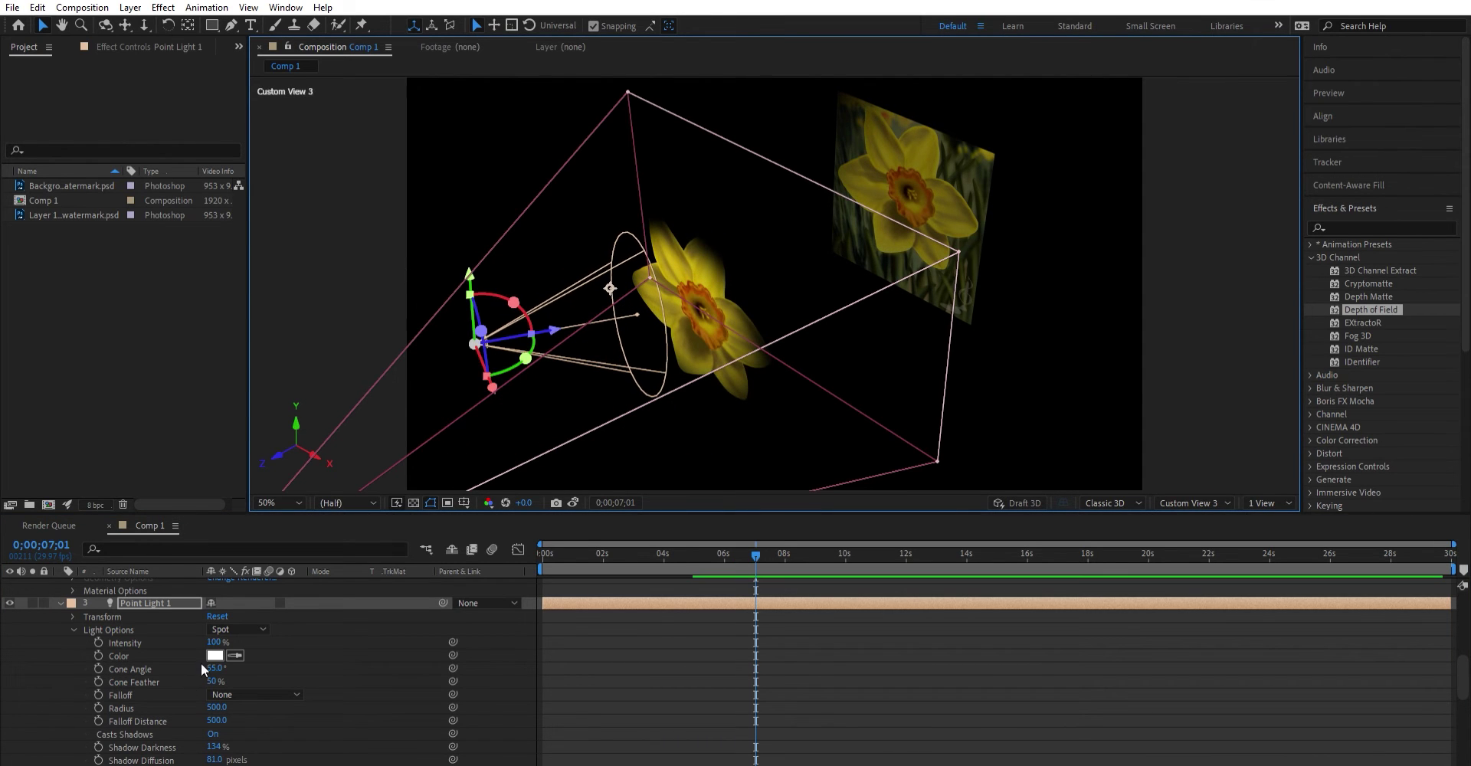
drag(215, 759, 212, 746)
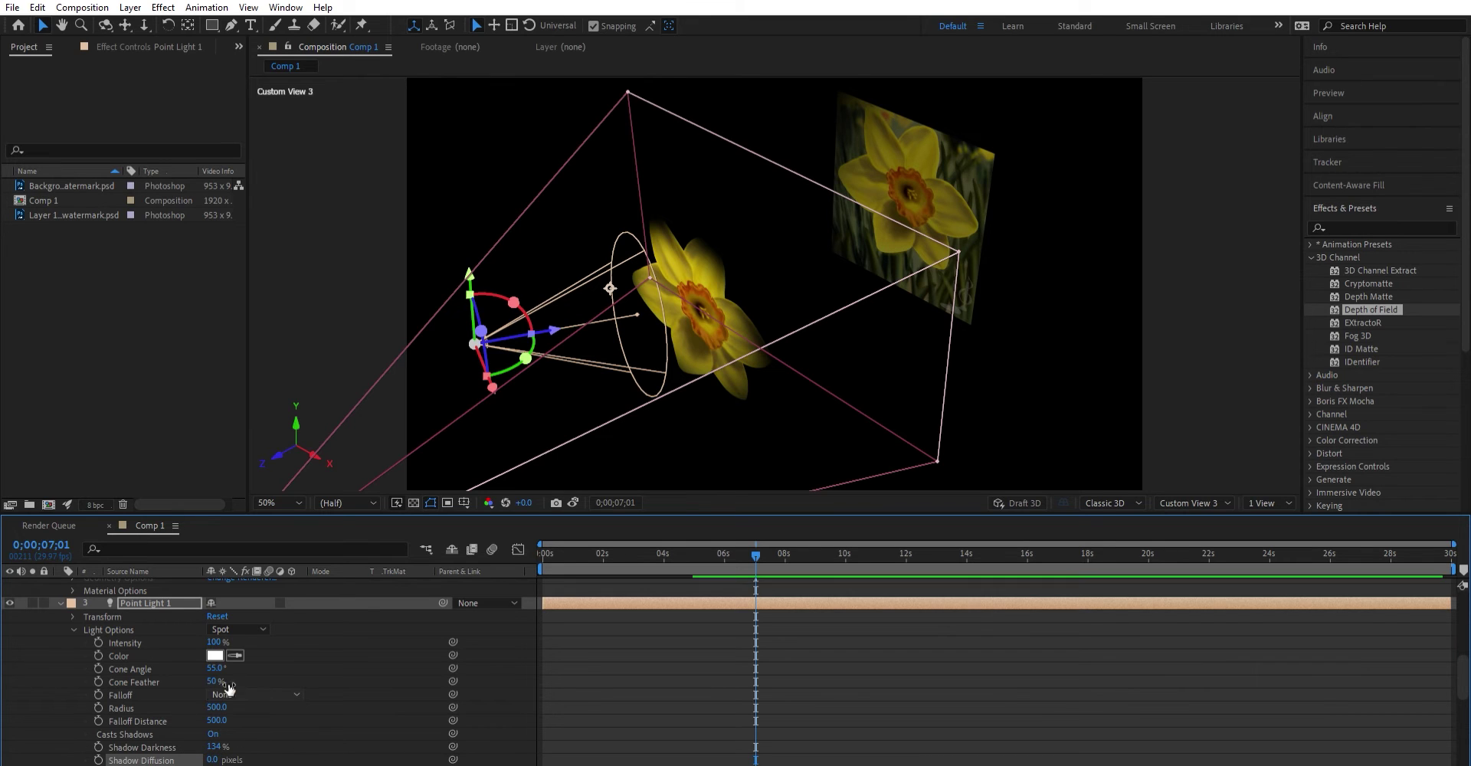
Try Smooth falloff on Point Light 1 and undo it, and set the cone feather to 55%
click(288, 722)
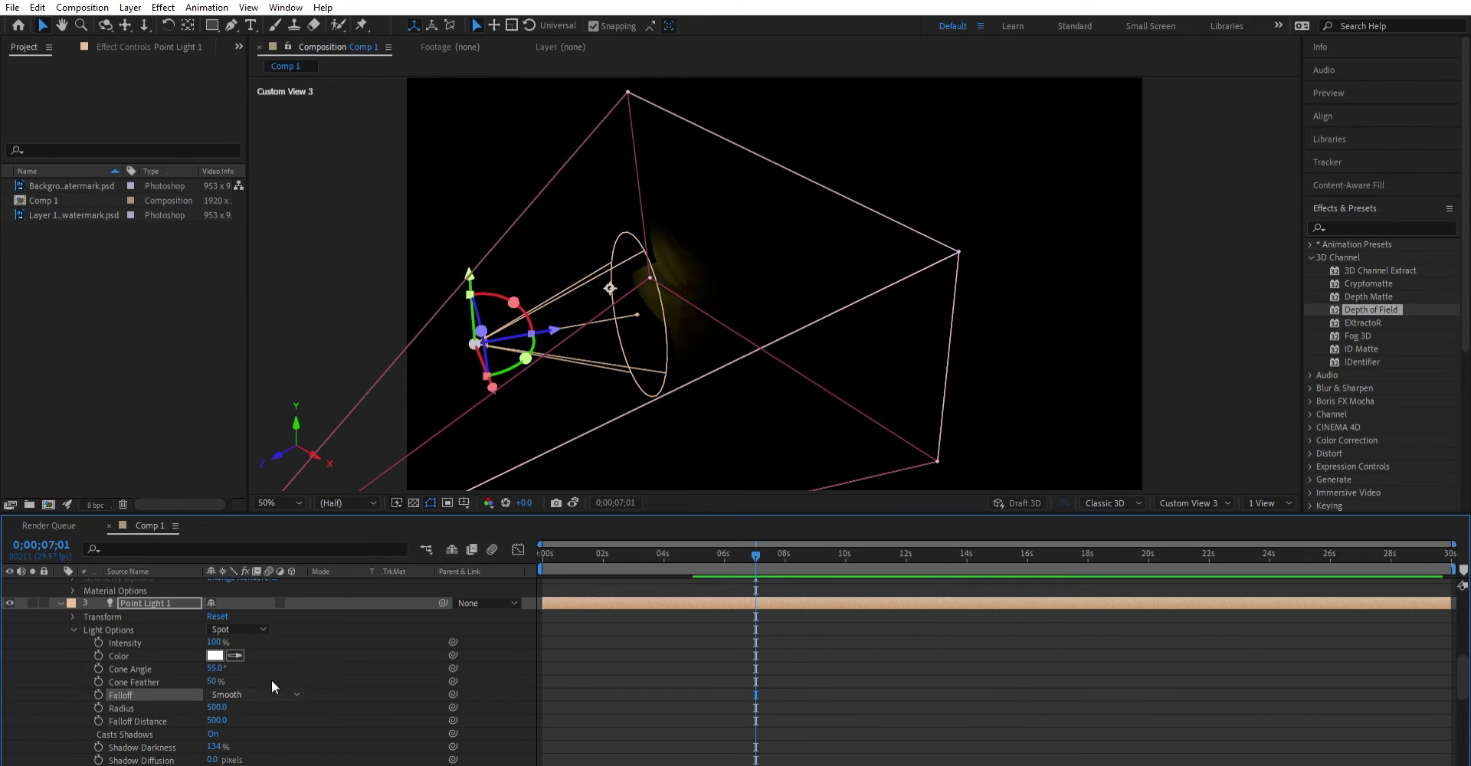
key(ctrl+z)
drag(213, 681, 120, 694)
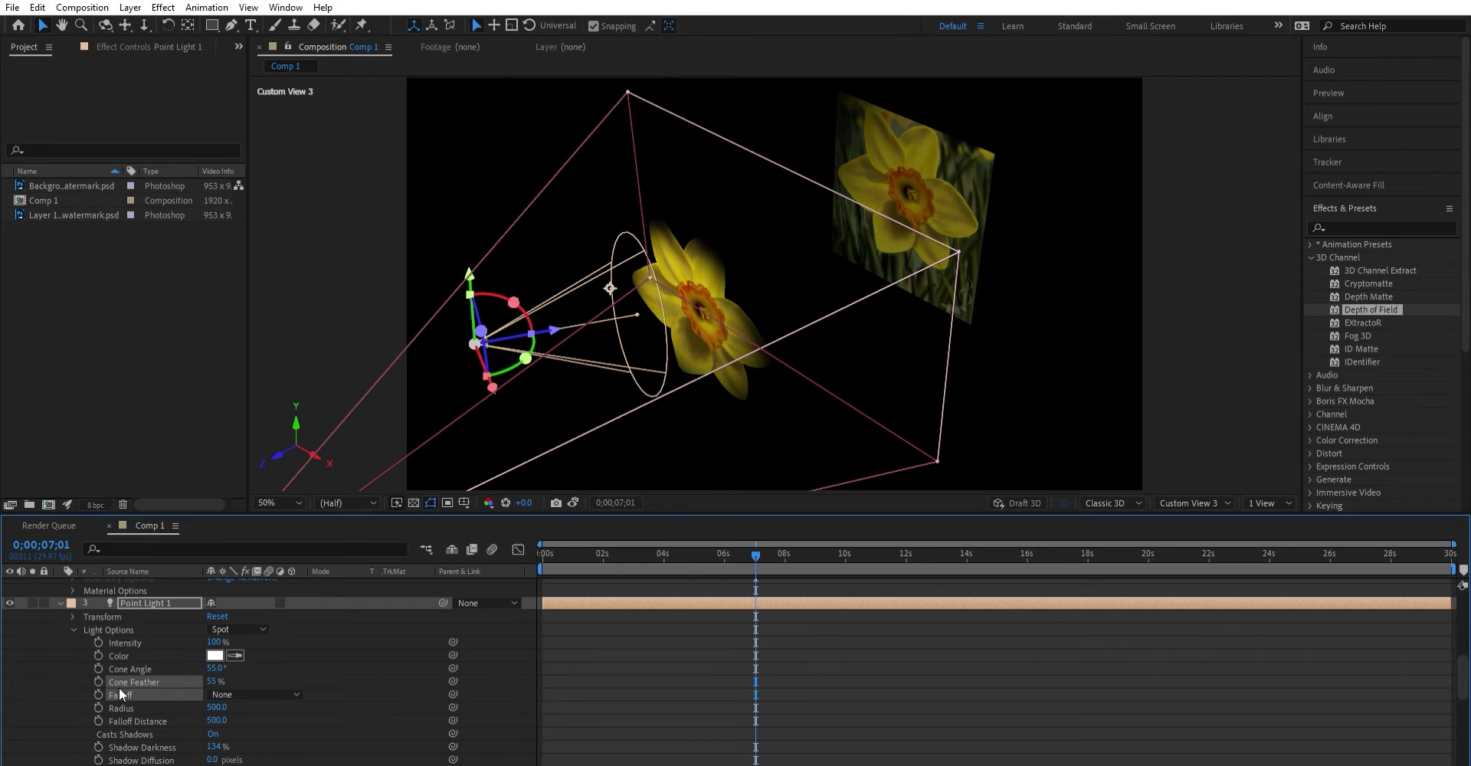
Give Point Light 1 a blue colour and 325% intensity, and preview the animation through the active camera from the start
click(216, 655)
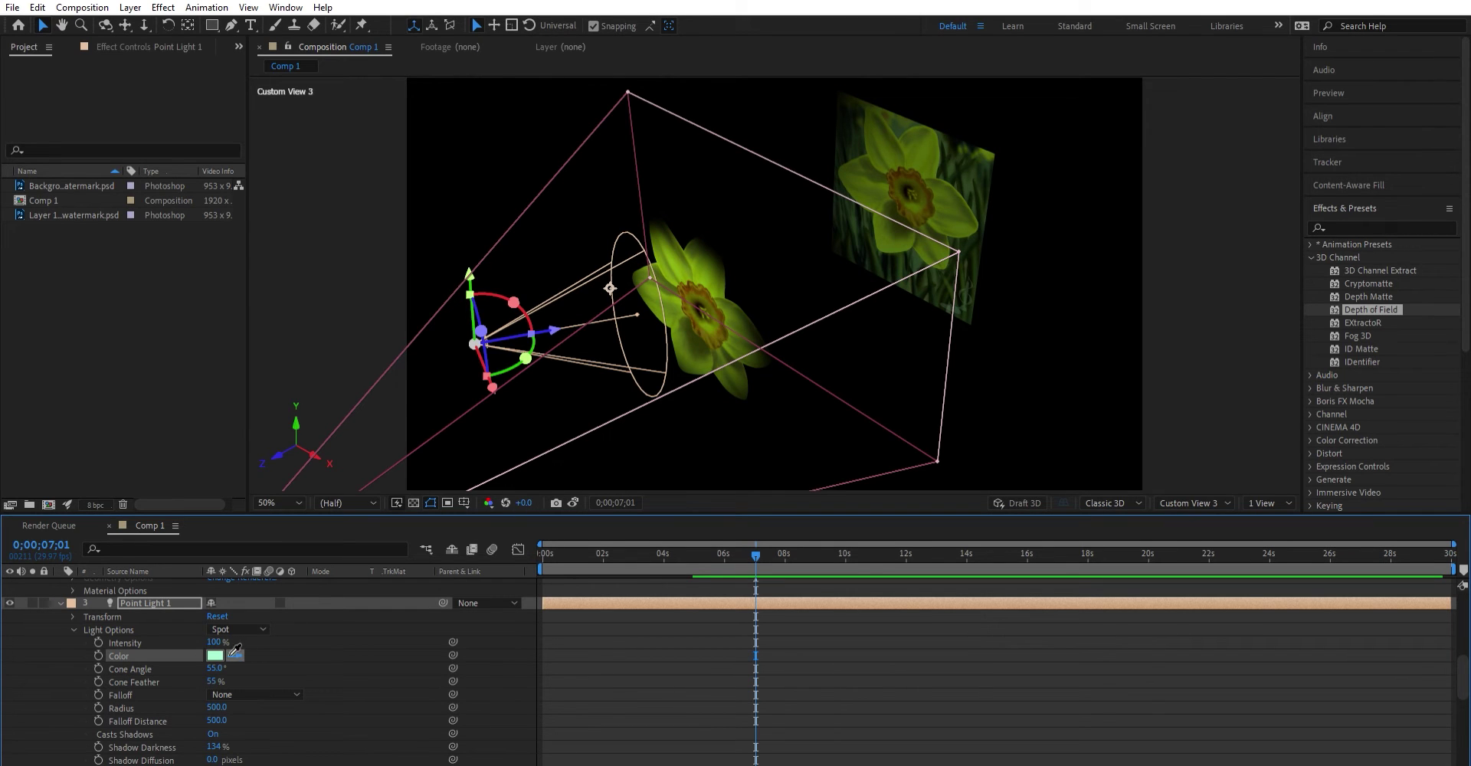
click(491, 504)
drag(214, 642, 1194, 475)
key(Home)
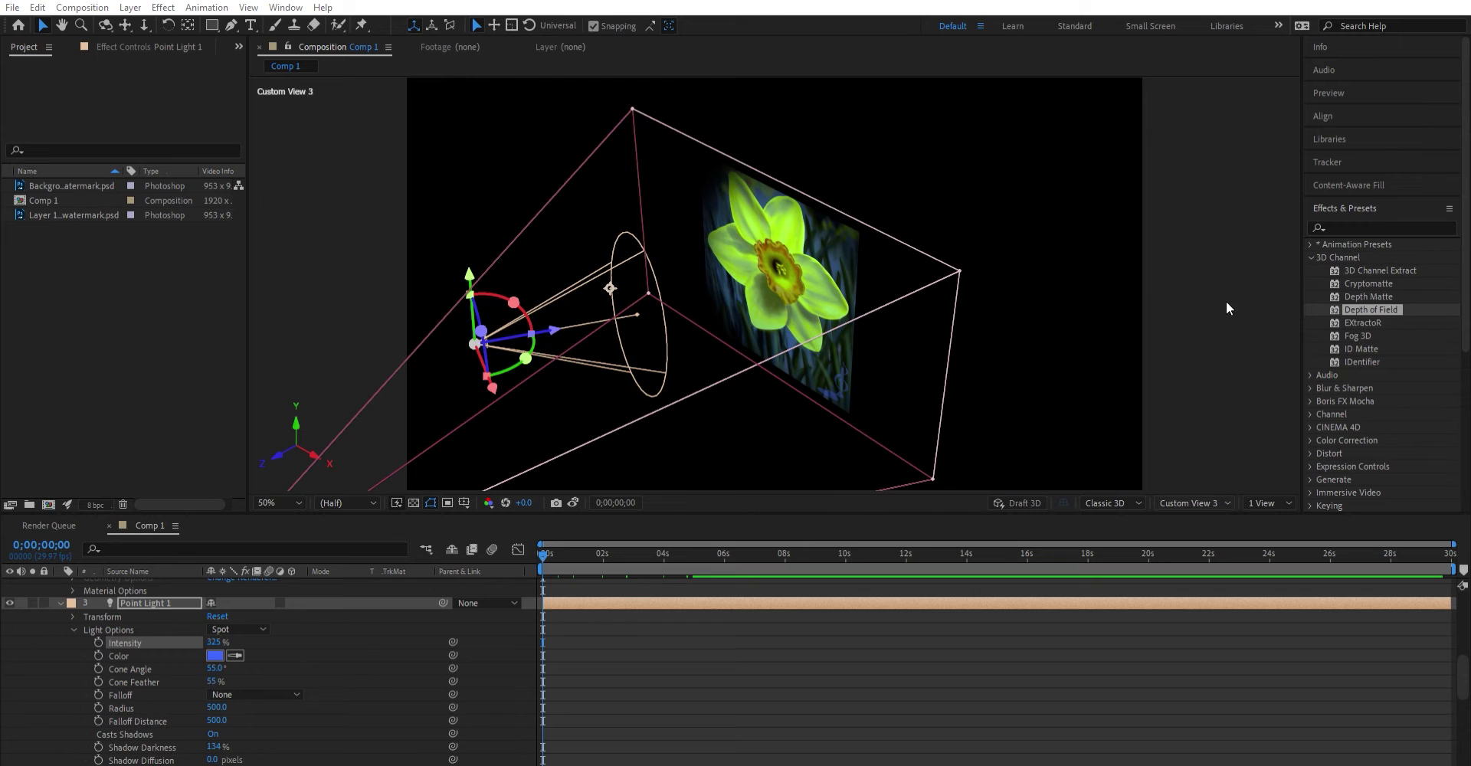
click(1221, 222)
key(space)
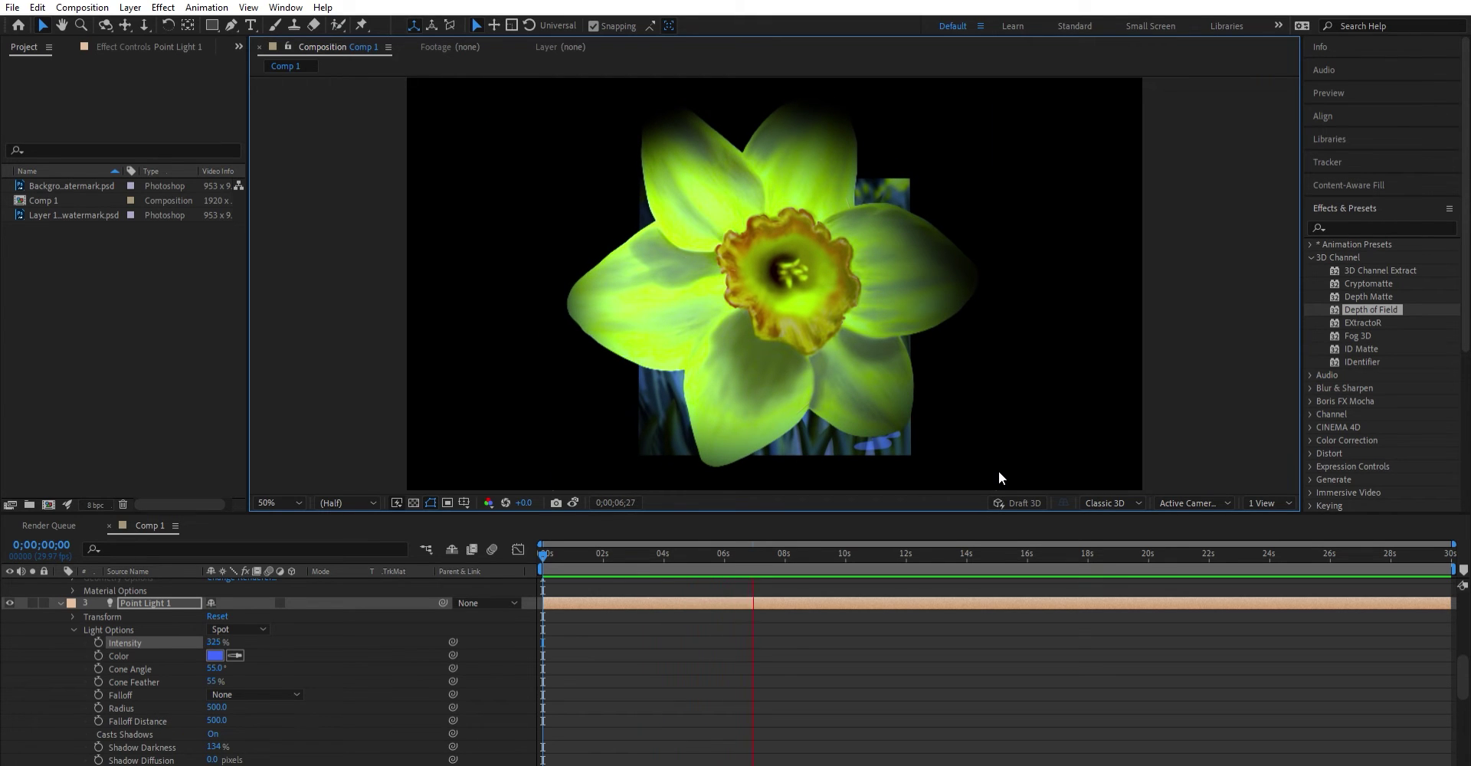
key(space)
Hide Point Light 1, add a separate spot light at the start, and move it away from the flower in Custom View 3
click(1211, 502)
click(1227, 348)
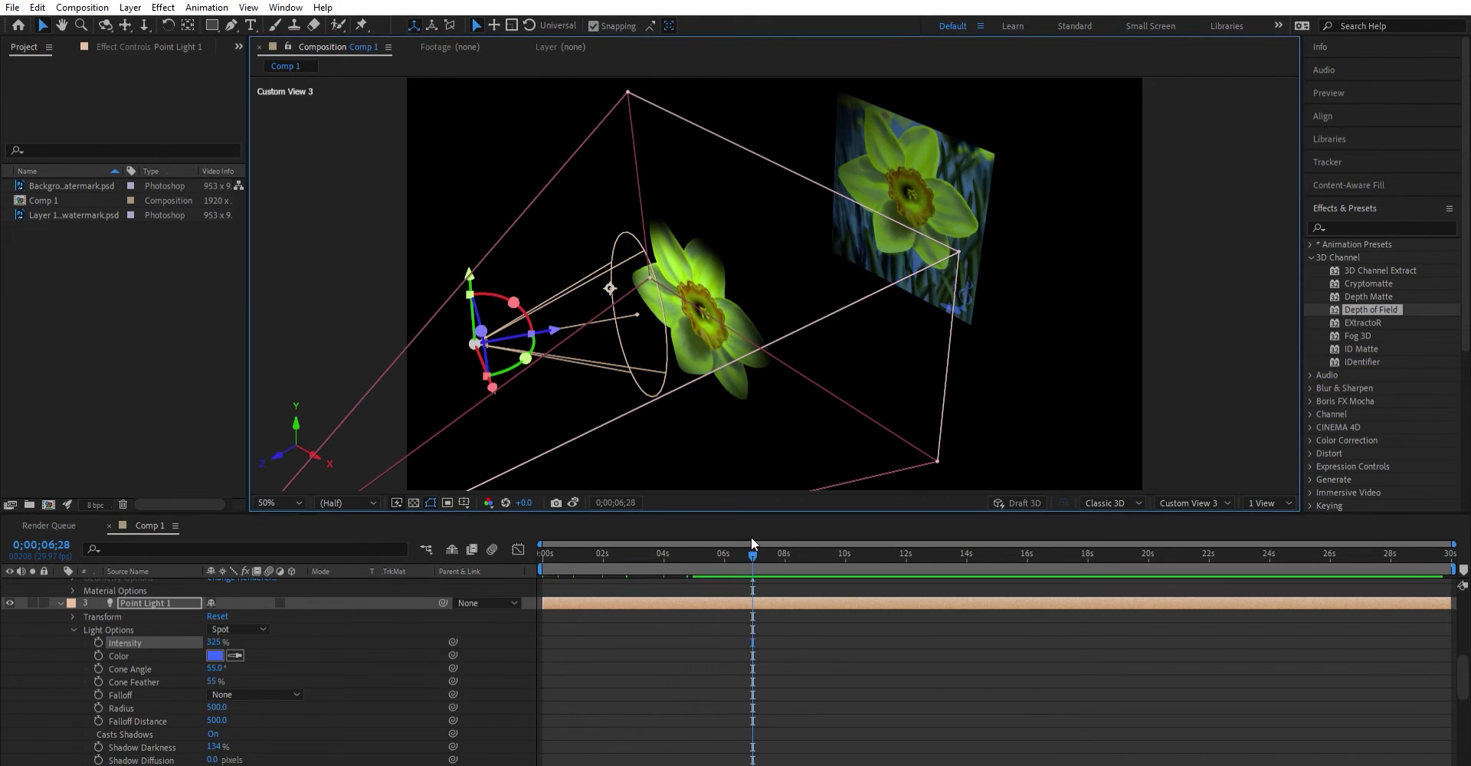
key(Home)
click(10, 603)
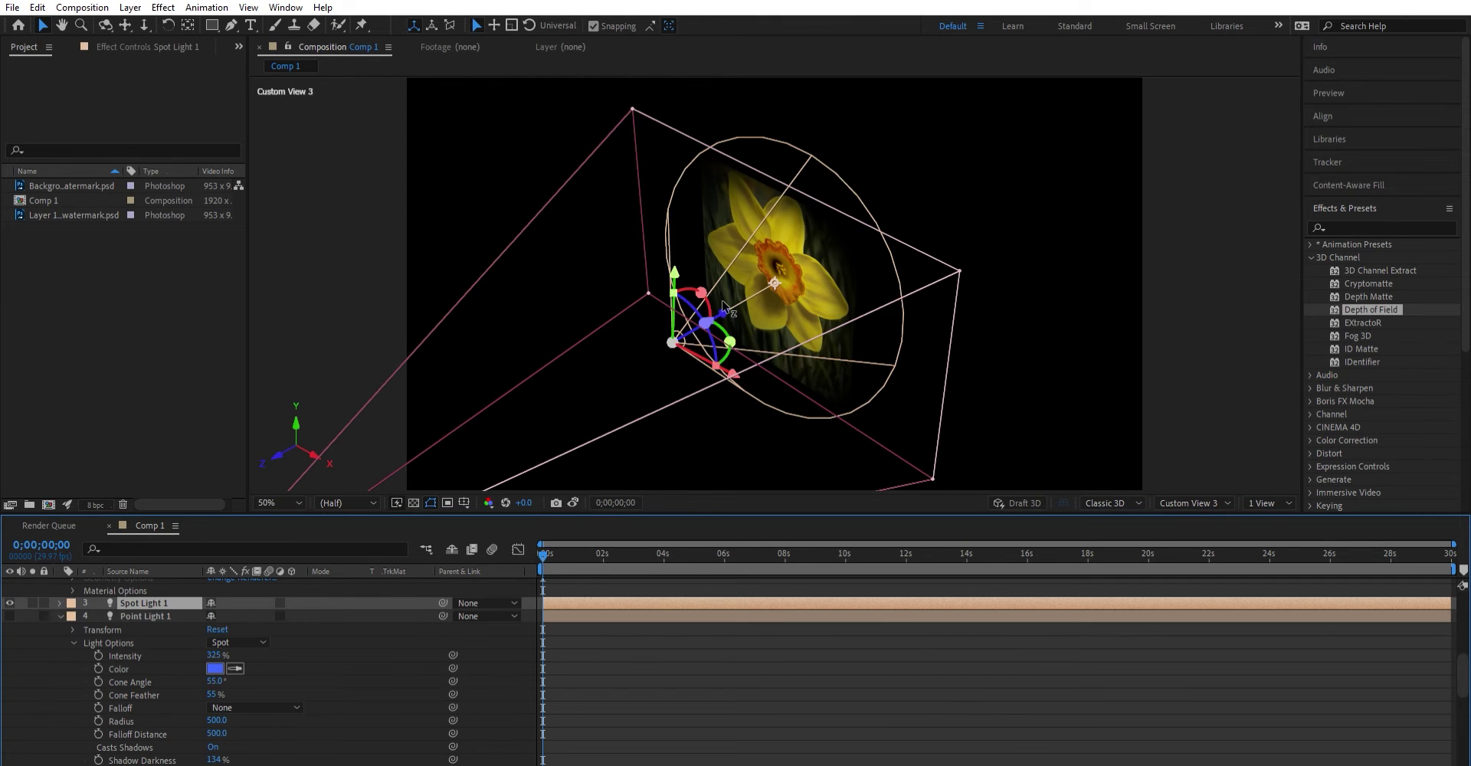
drag(720, 305, 507, 454)
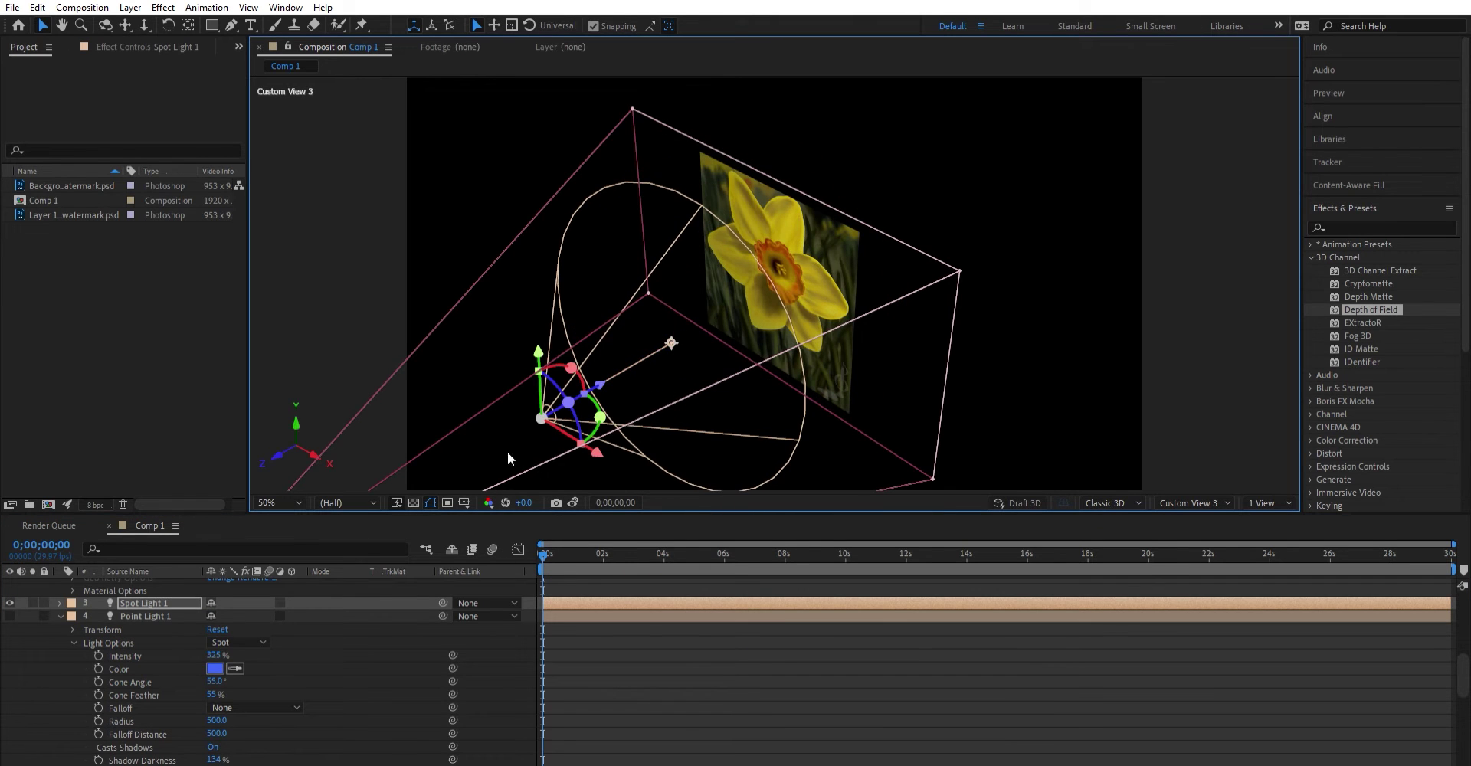
Set Spot Light 1's cone angle to 57°, shadow darkness to 152% and intensity to 135%, and preview it through the active camera
click(60, 603)
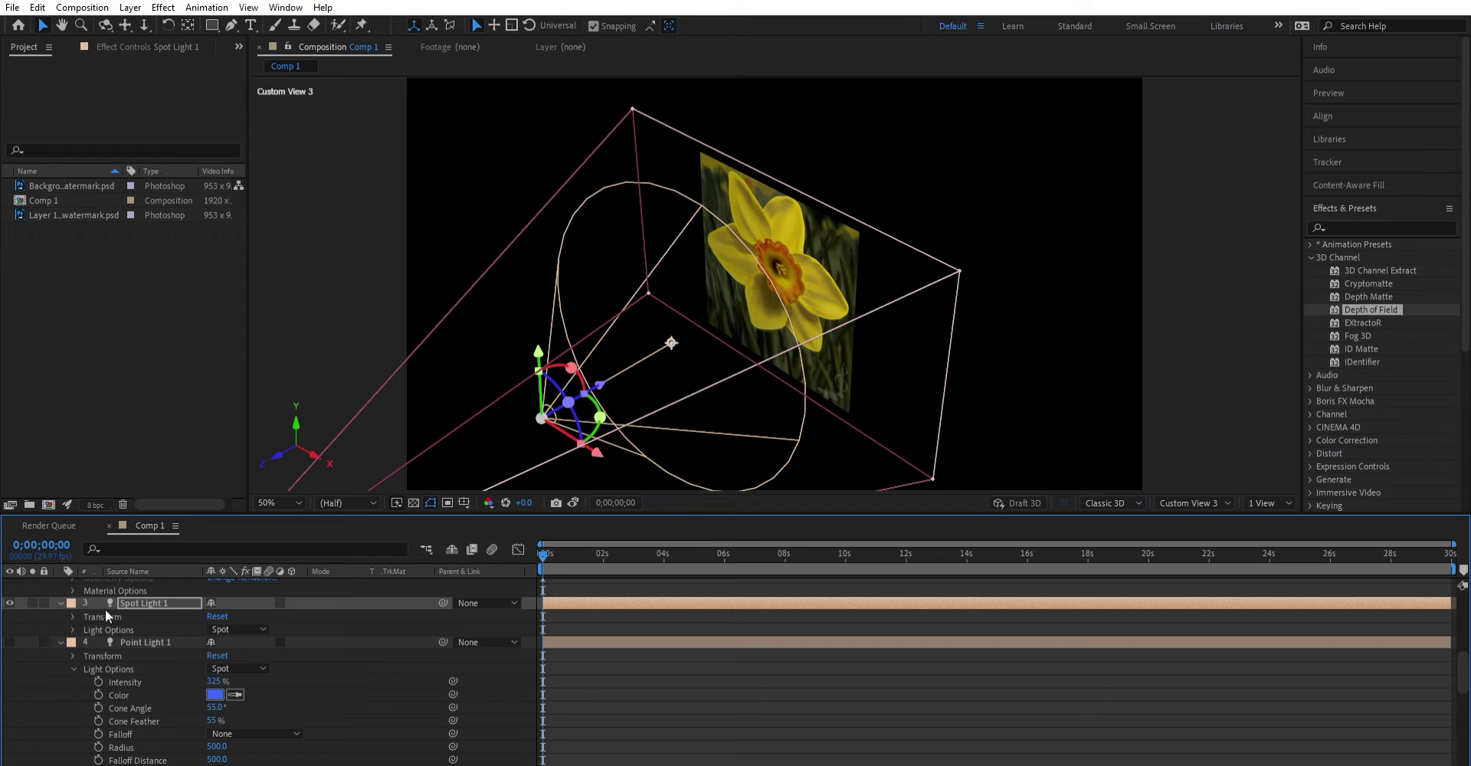
click(73, 630)
drag(230, 660, 186, 682)
scroll(187, 693, down, 2)
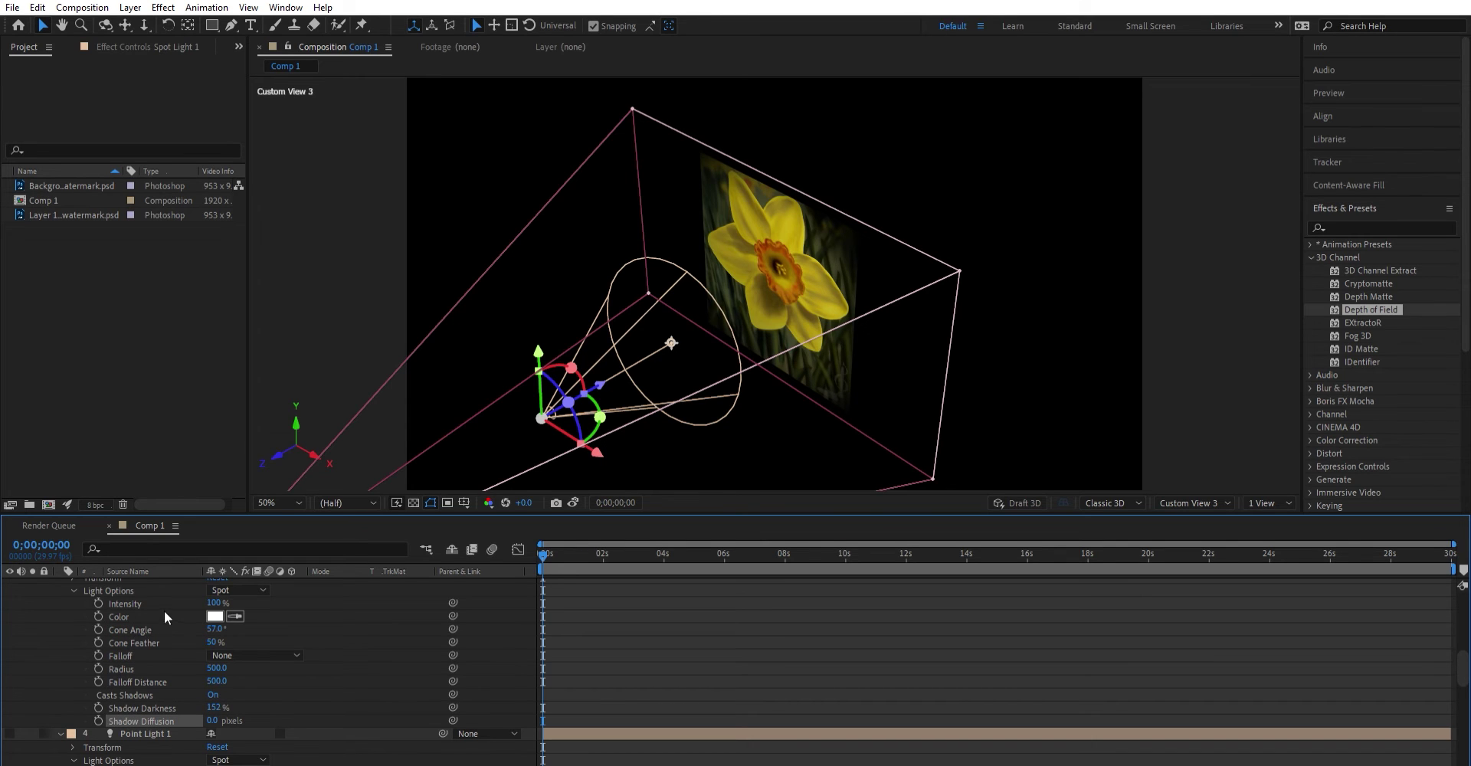
drag(225, 596, 250, 593)
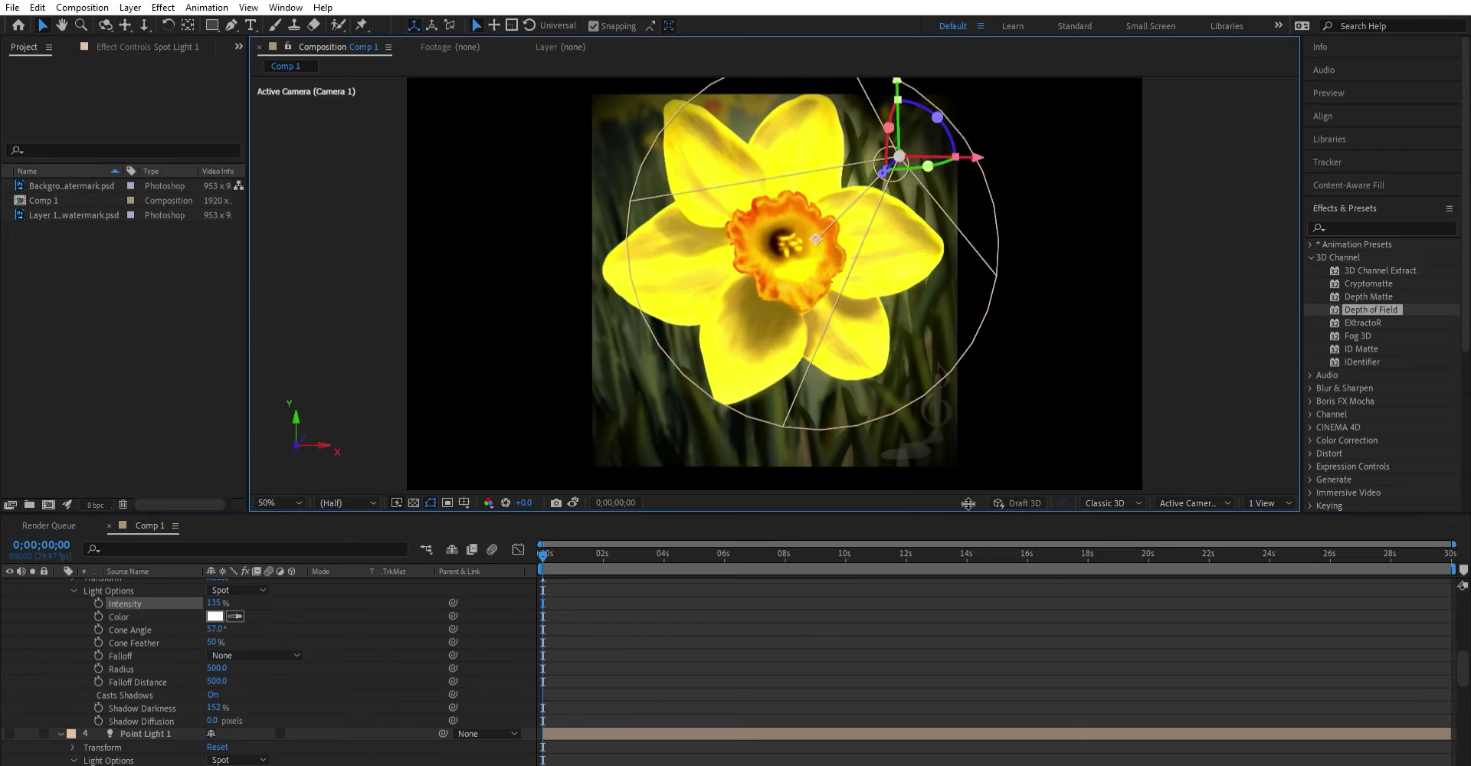
key(space)
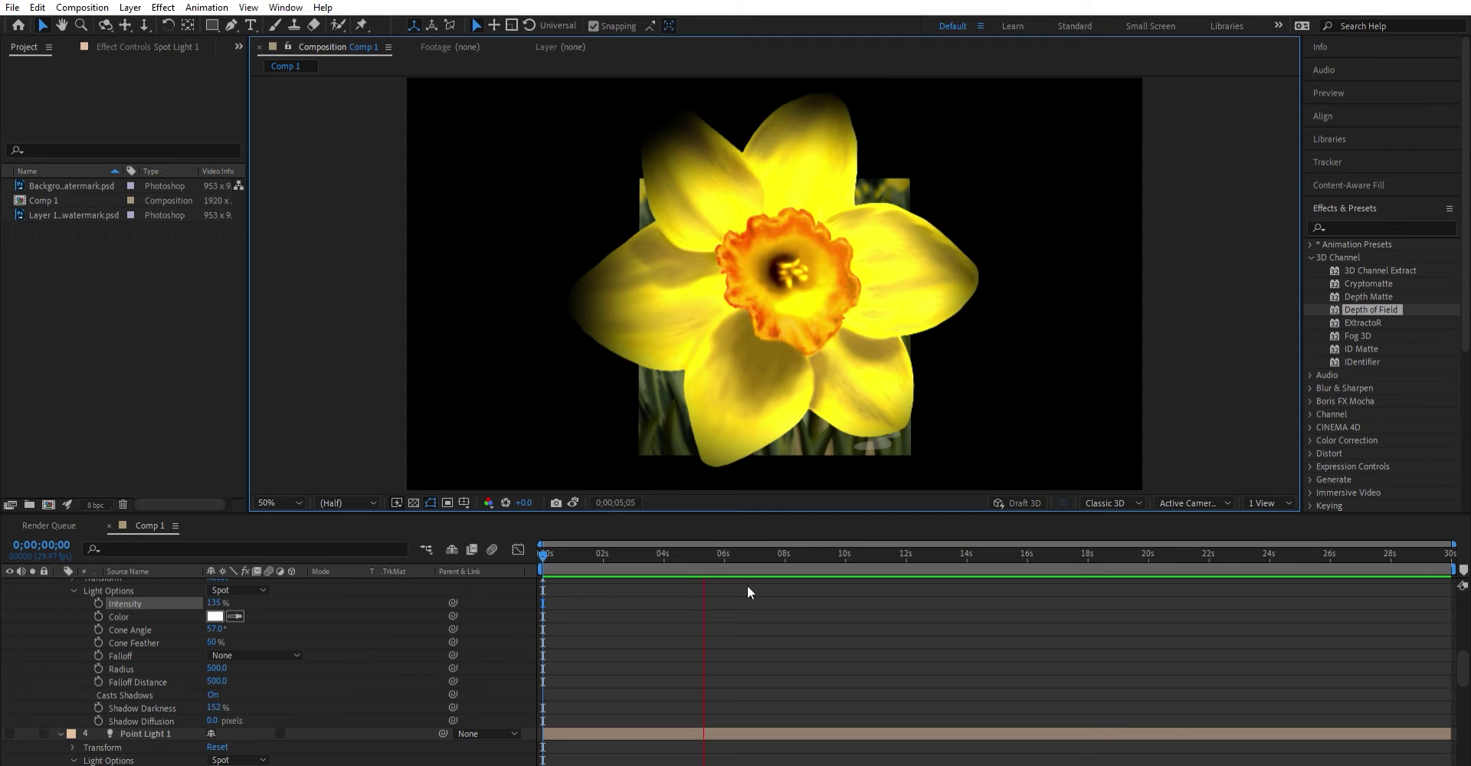
key(space)
Move Spot Light 1 to the upper right of the flower so it shines in from the side
drag(1059, 150, 828, 320)
mouse_move(1038, 254)
mouse_down()
mouse_move(1079, 254)
mouse_move(1045, 254)
mouse_up()
drag(947, 263, 1385, 155)
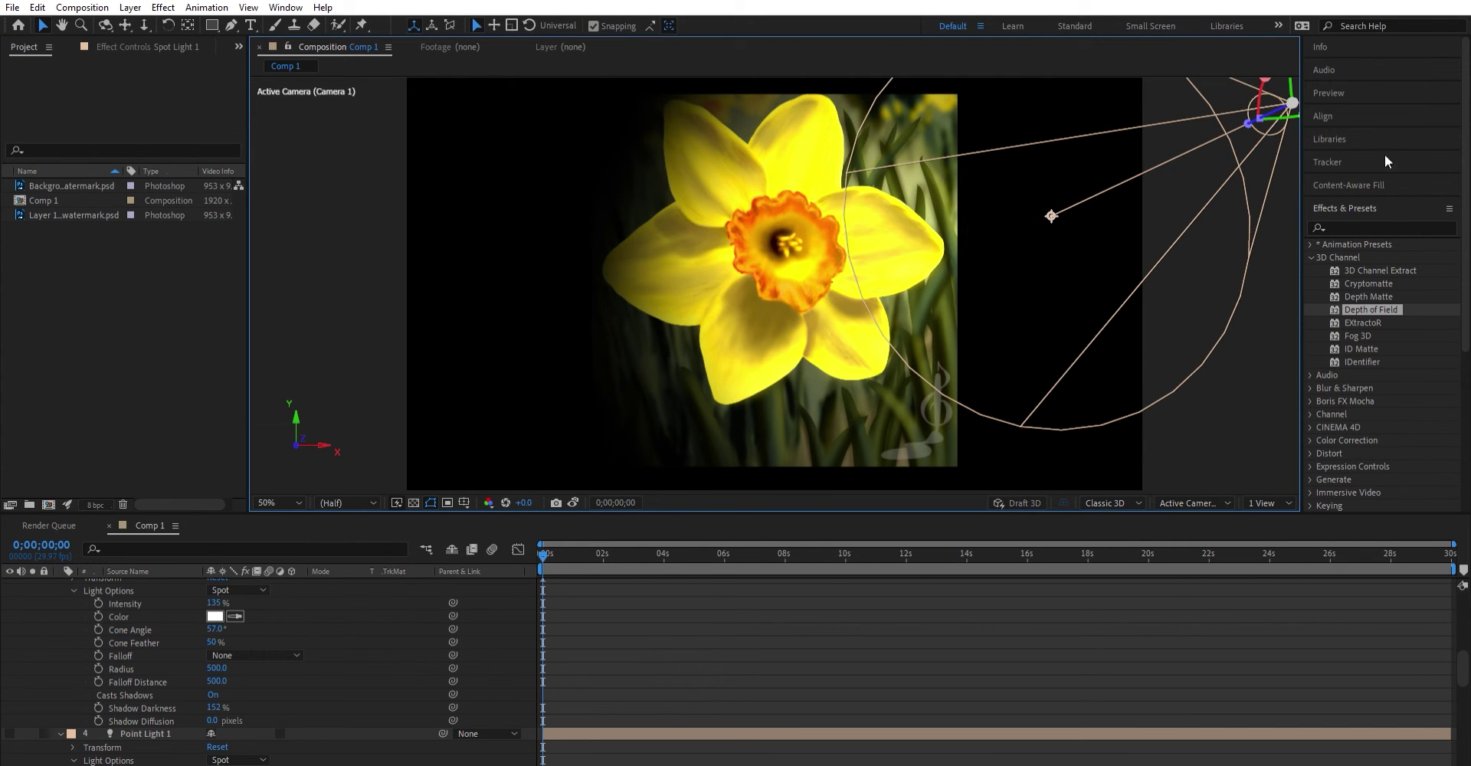
drag(1259, 115, 970, 329)
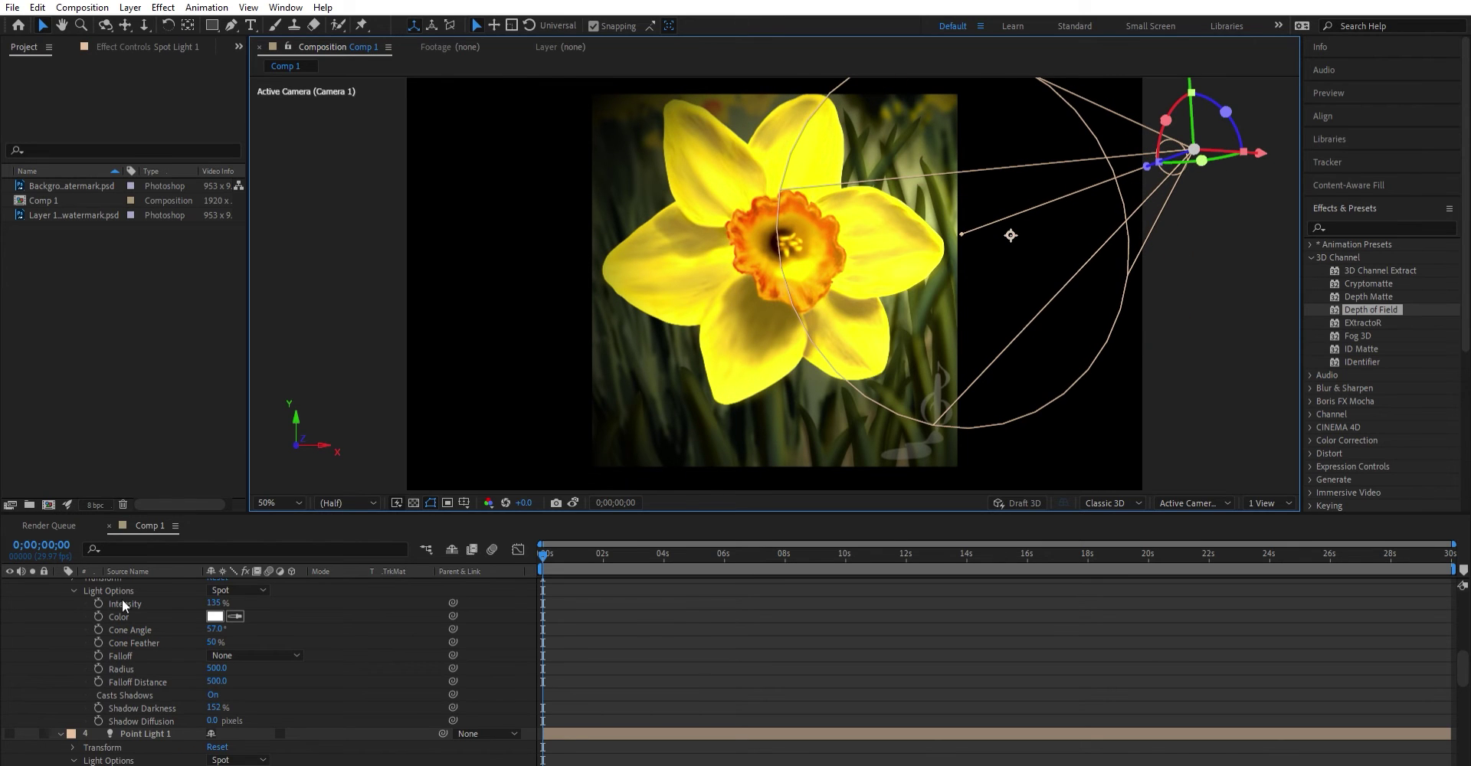
Move Spot Light 1 closer to the flower and set its cone feather to 23% and shadow darkness to 113%
drag(218, 641, 80, 657)
drag(1147, 165, 1073, 285)
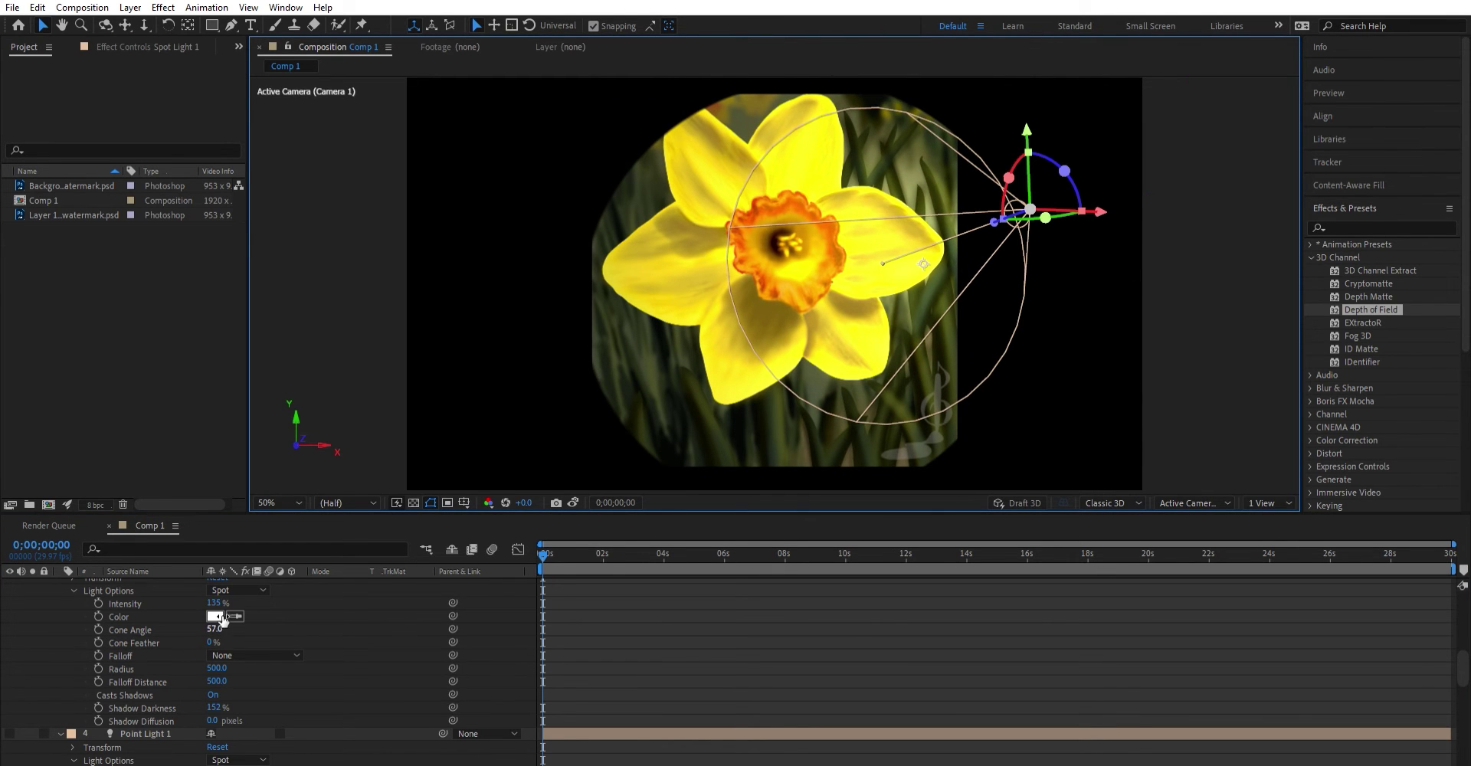
drag(210, 642, 227, 631)
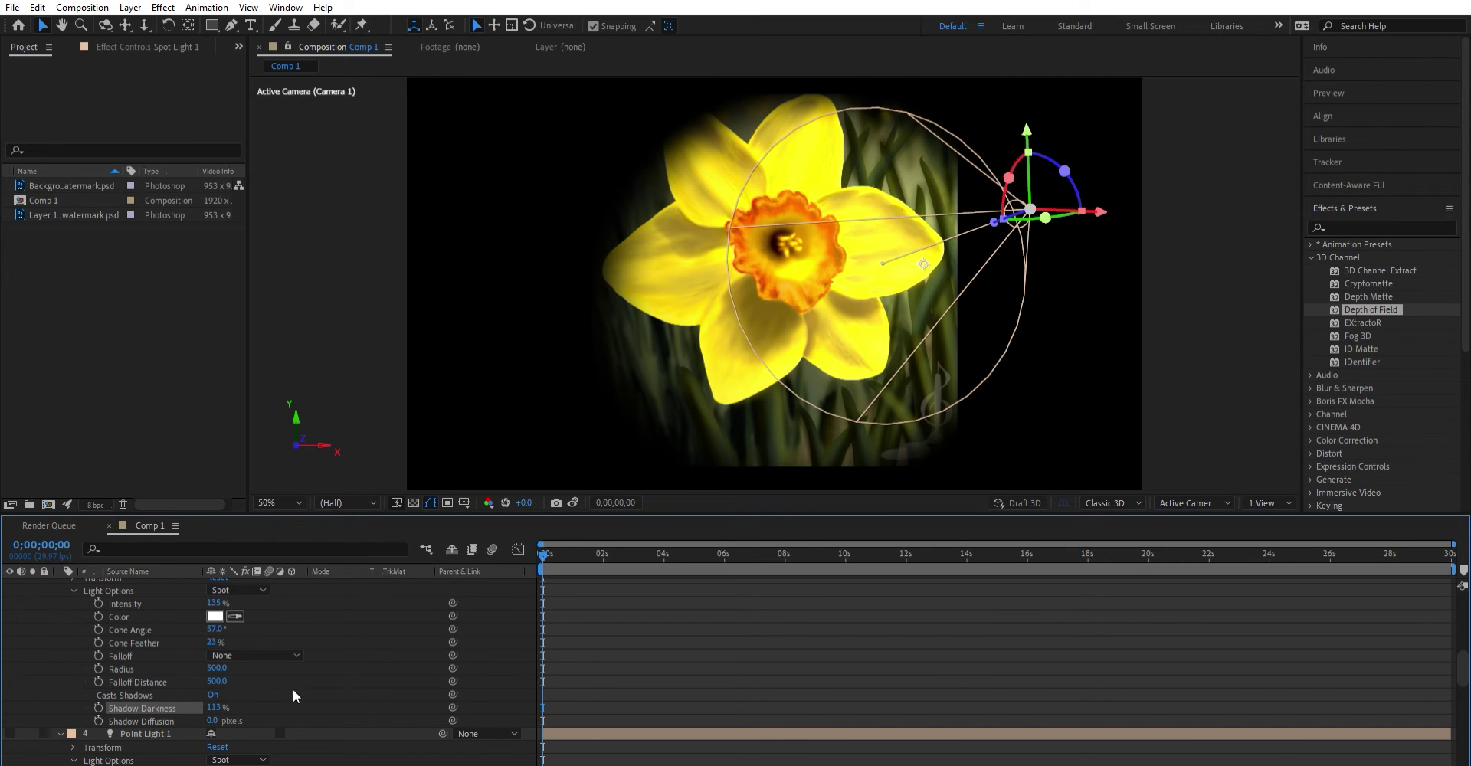
Open Spot Light 1's transform properties and set its orientation to 0.0°, 348.4°, 0.0°
scroll(269, 632, down, 3)
scroll(273, 637, up, 2)
scroll(273, 636, up, 1)
scroll(319, 659, down, 2)
scroll(325, 664, up, 3)
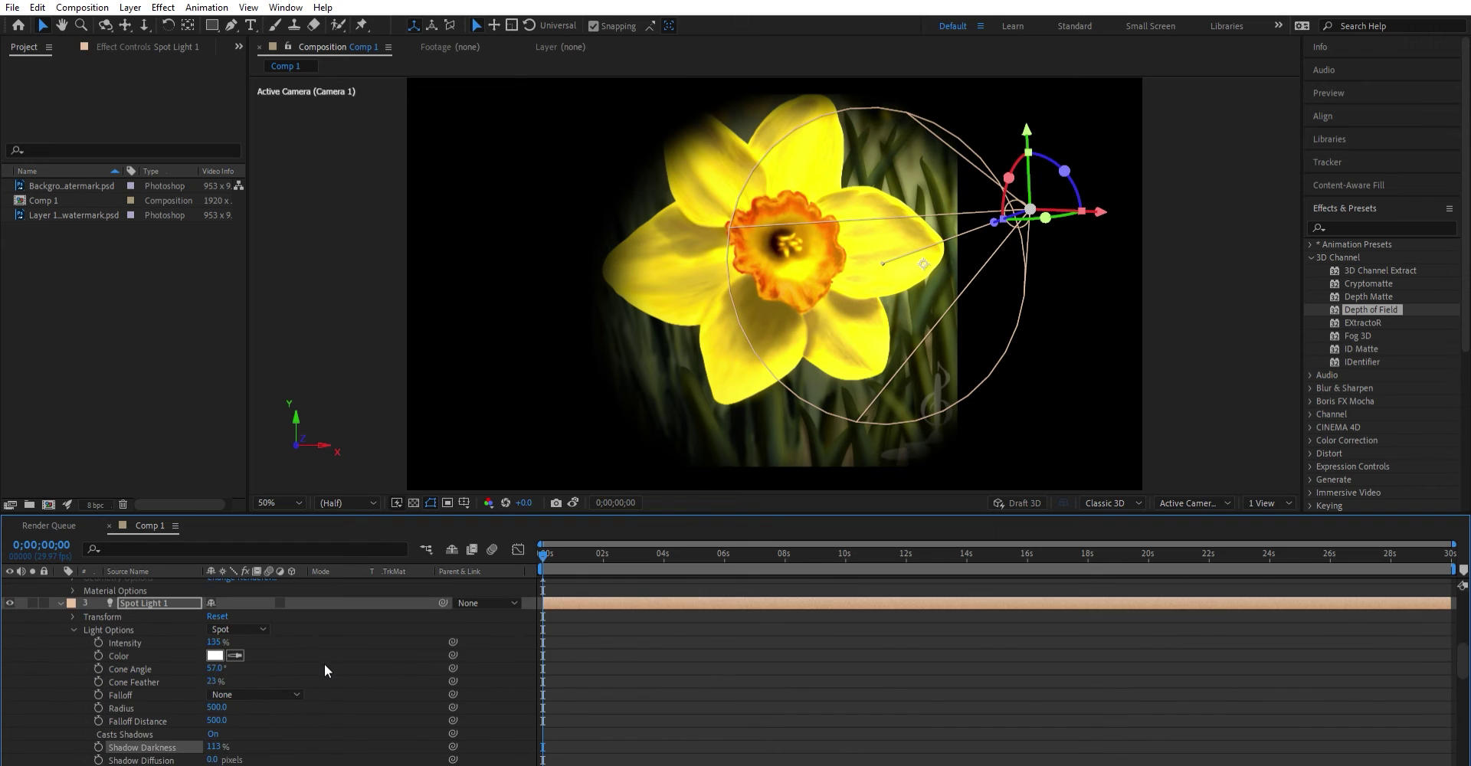
click(72, 616)
drag(243, 629, 596, 612)
drag(234, 655, 251, 653)
scroll(273, 669, down, 1)
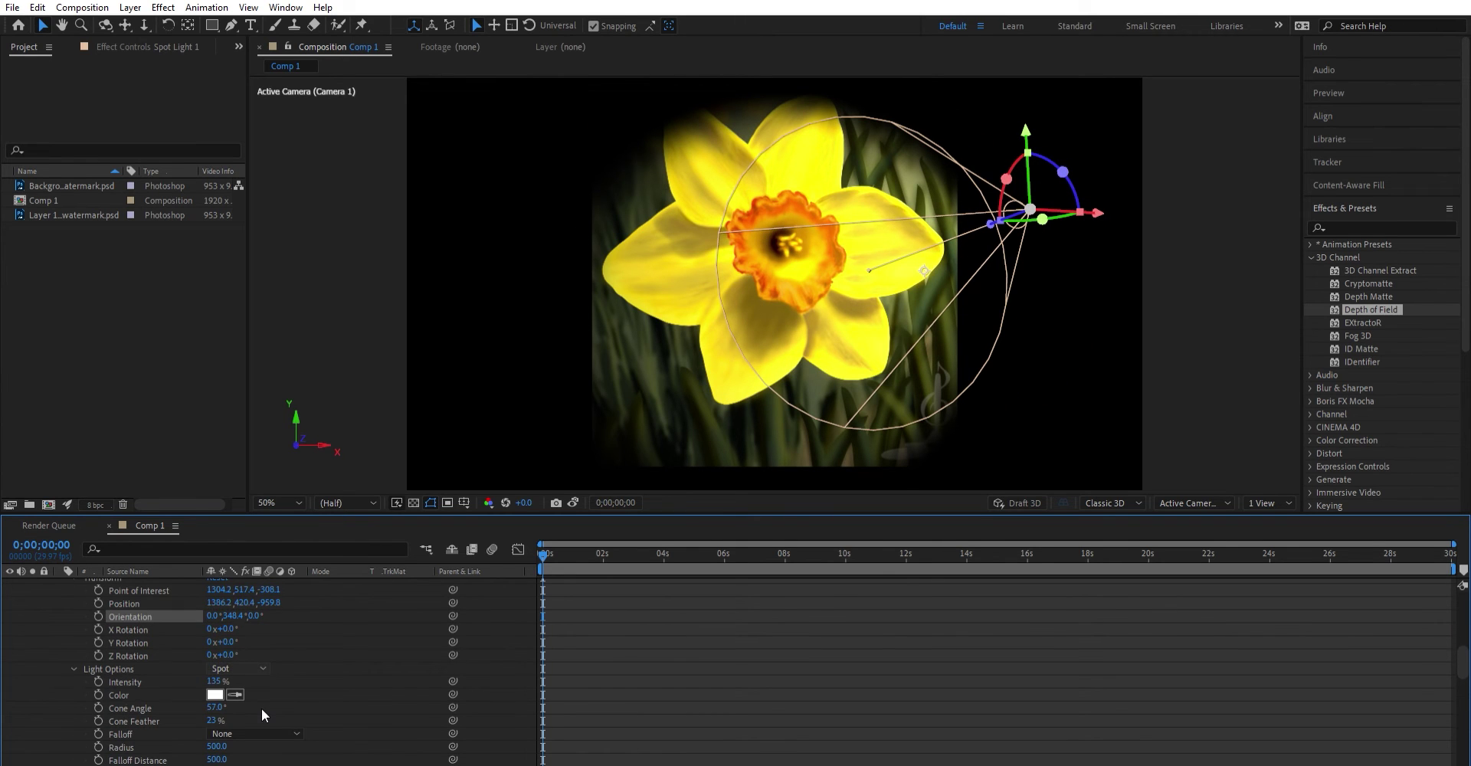
Try a different light type for Spot Light 1 and undo the change
click(238, 669)
click(228, 696)
key(ctrl+z)
Open Layer 1's material options and turn on Casts Shadows
scroll(273, 646, down, 10)
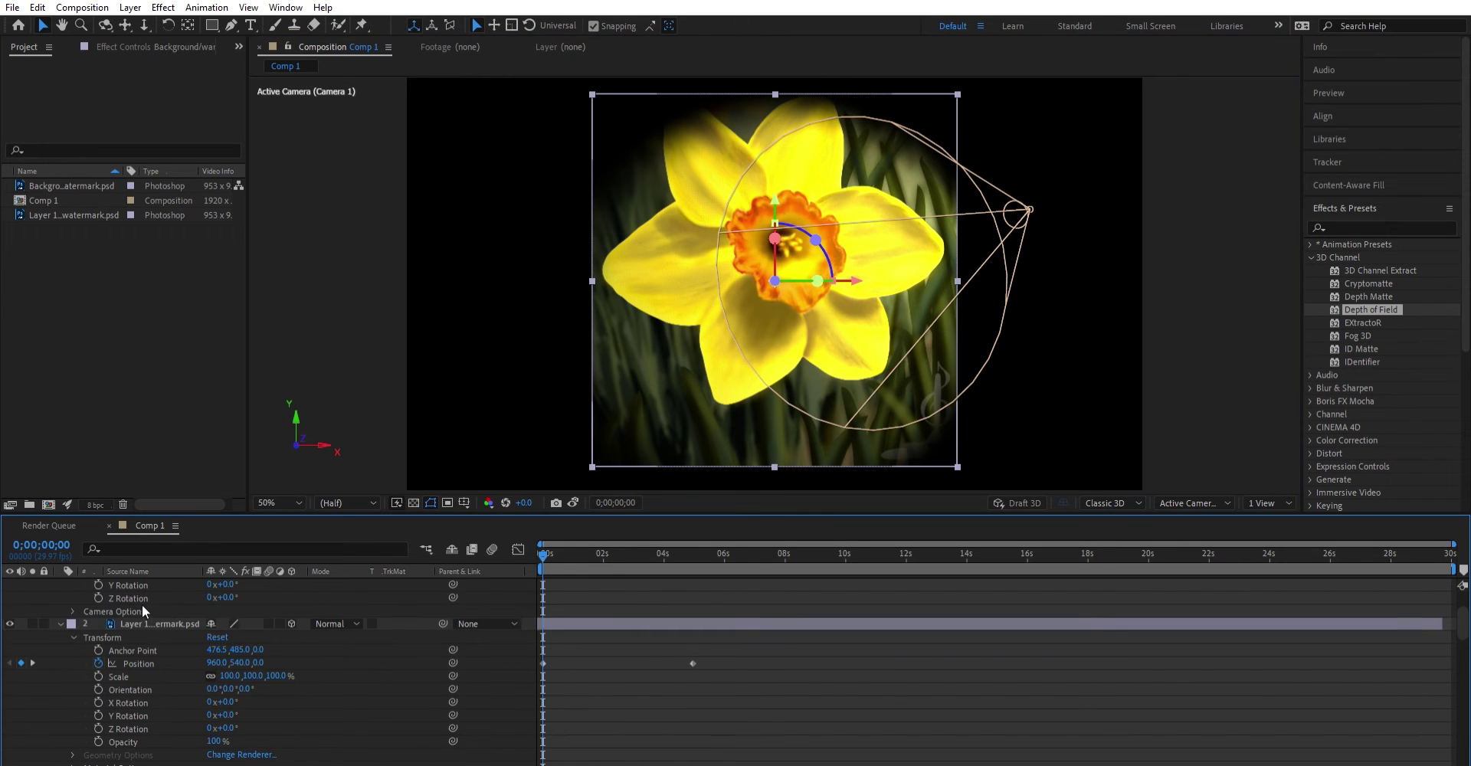
click(145, 621)
scroll(173, 663, down, 1)
click(72, 729)
scroll(159, 674, down, 3)
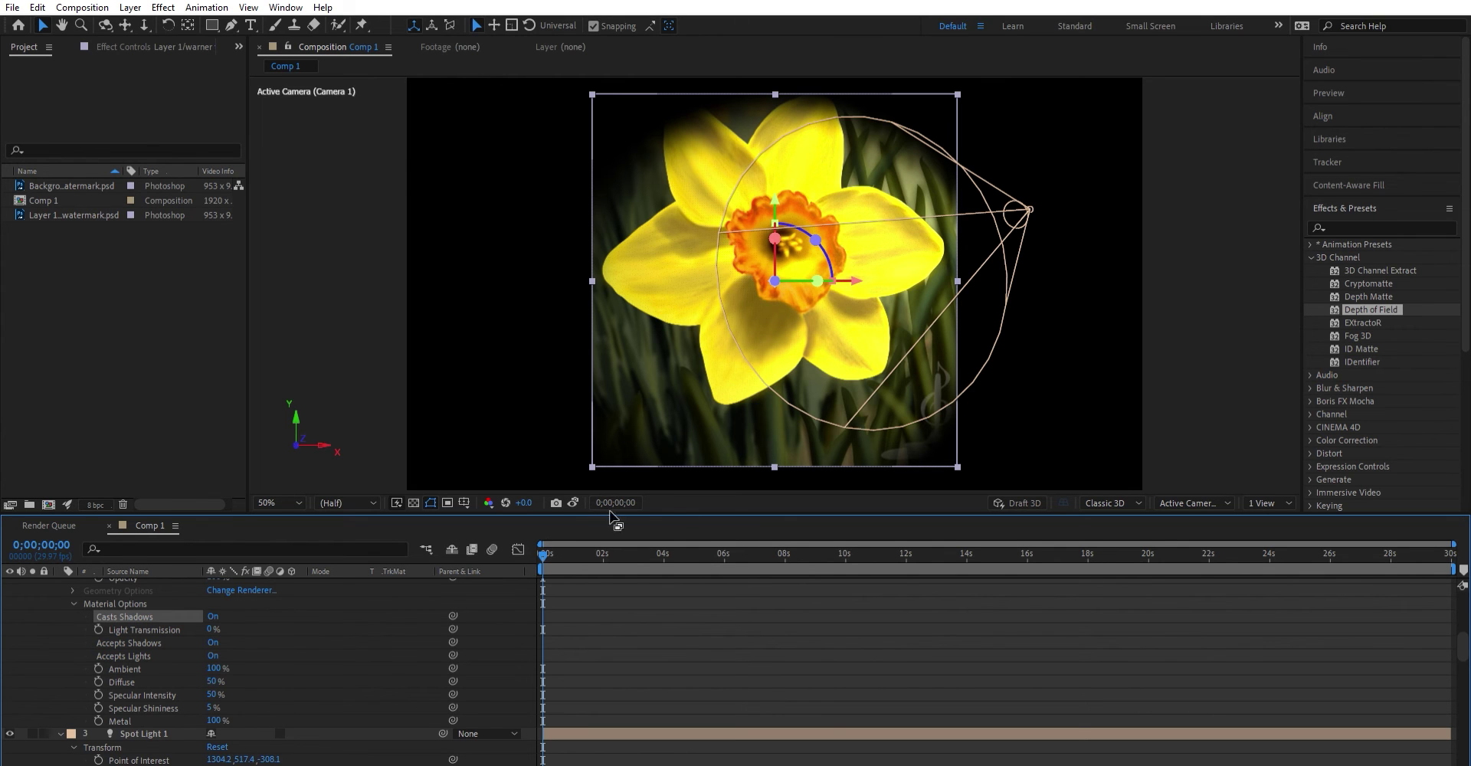
Preview the animation from the first frame to check the shadow cast by the flower layer
mouse_move(542, 546)
mouse_down()
mouse_move(679, 536)
mouse_move(488, 535)
mouse_move(572, 536)
mouse_move(527, 549)
mouse_up()
key(space)
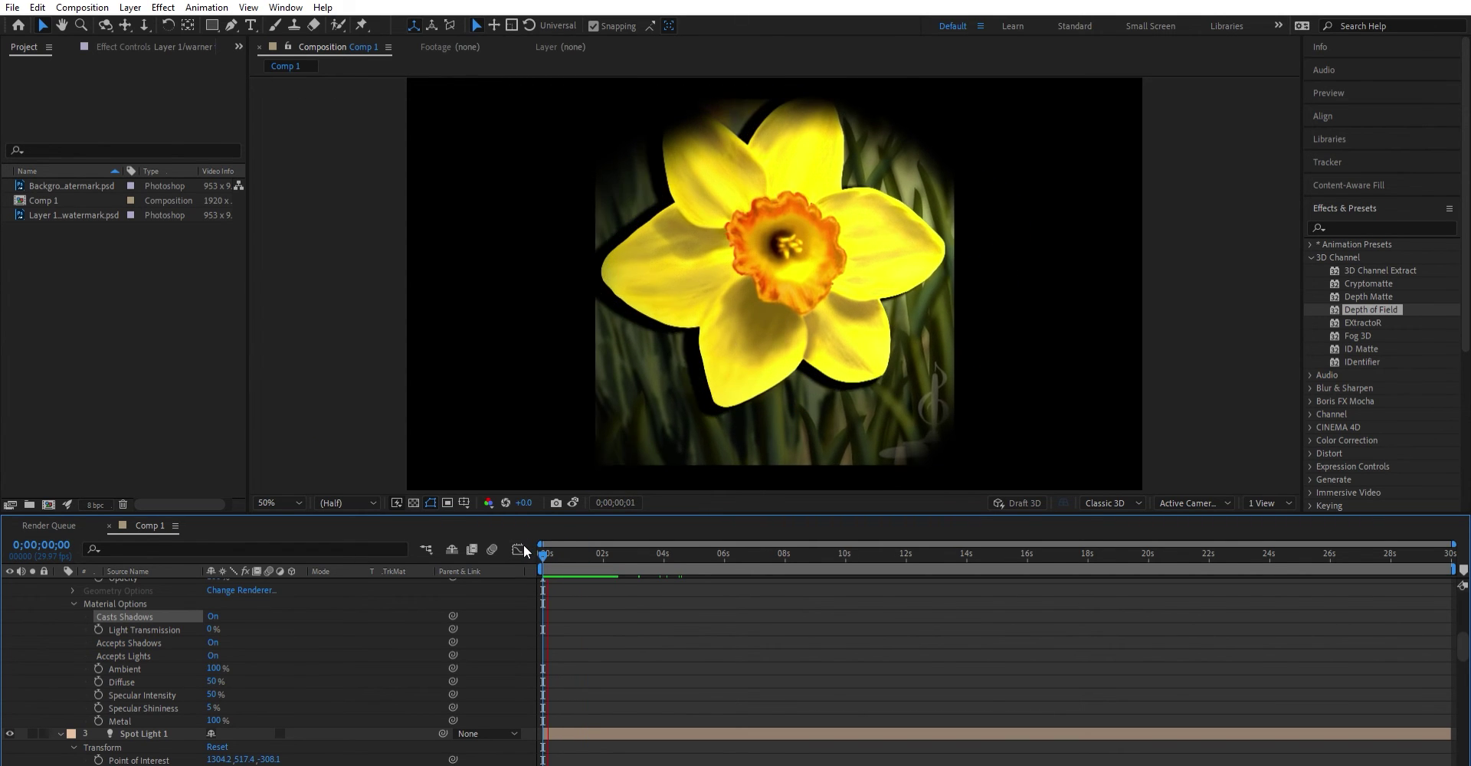
key(space)
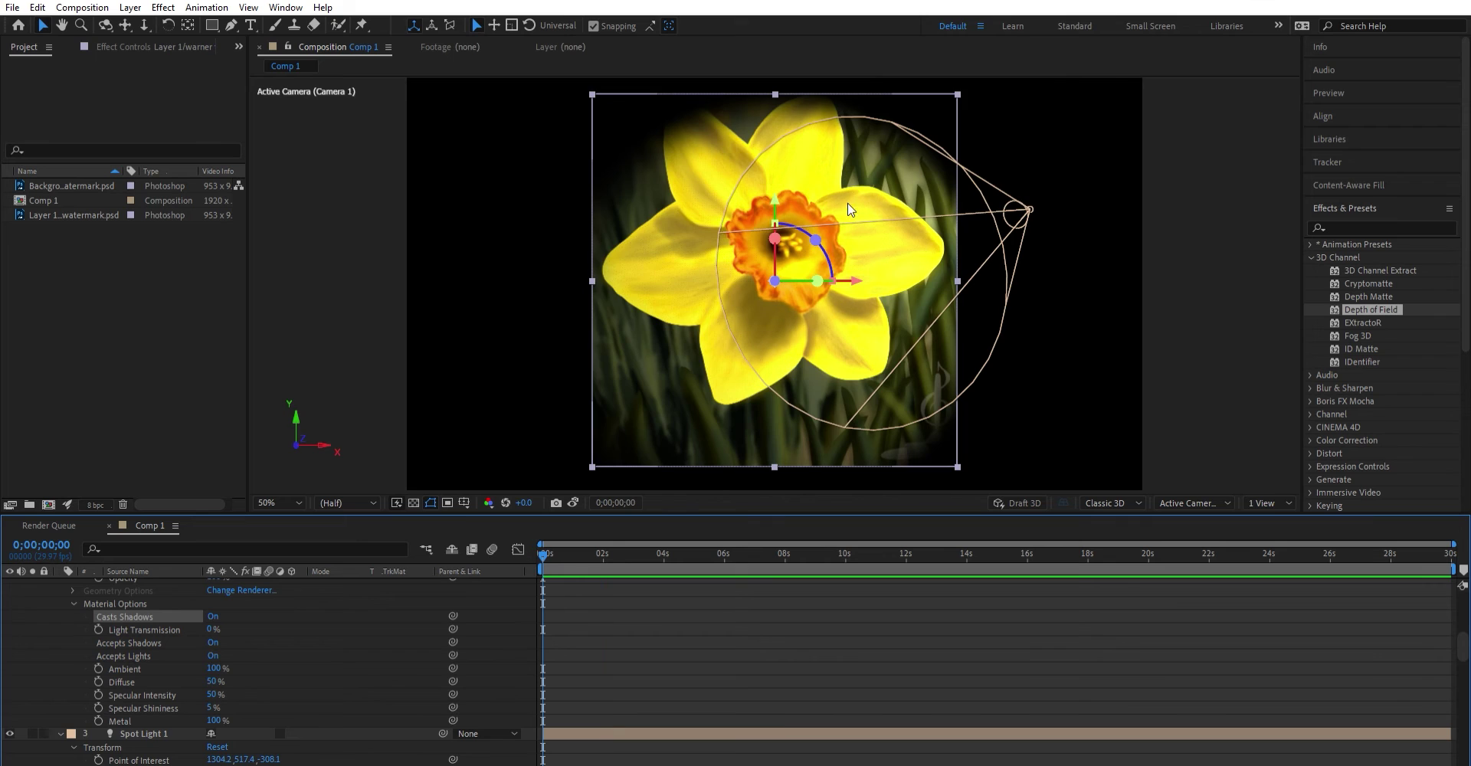
Move Spot Light 1 above and to the left of the flower, lower its intensity, and preview the result
click(1026, 203)
drag(1103, 202, 60, 147)
scroll(202, 655, down, 2)
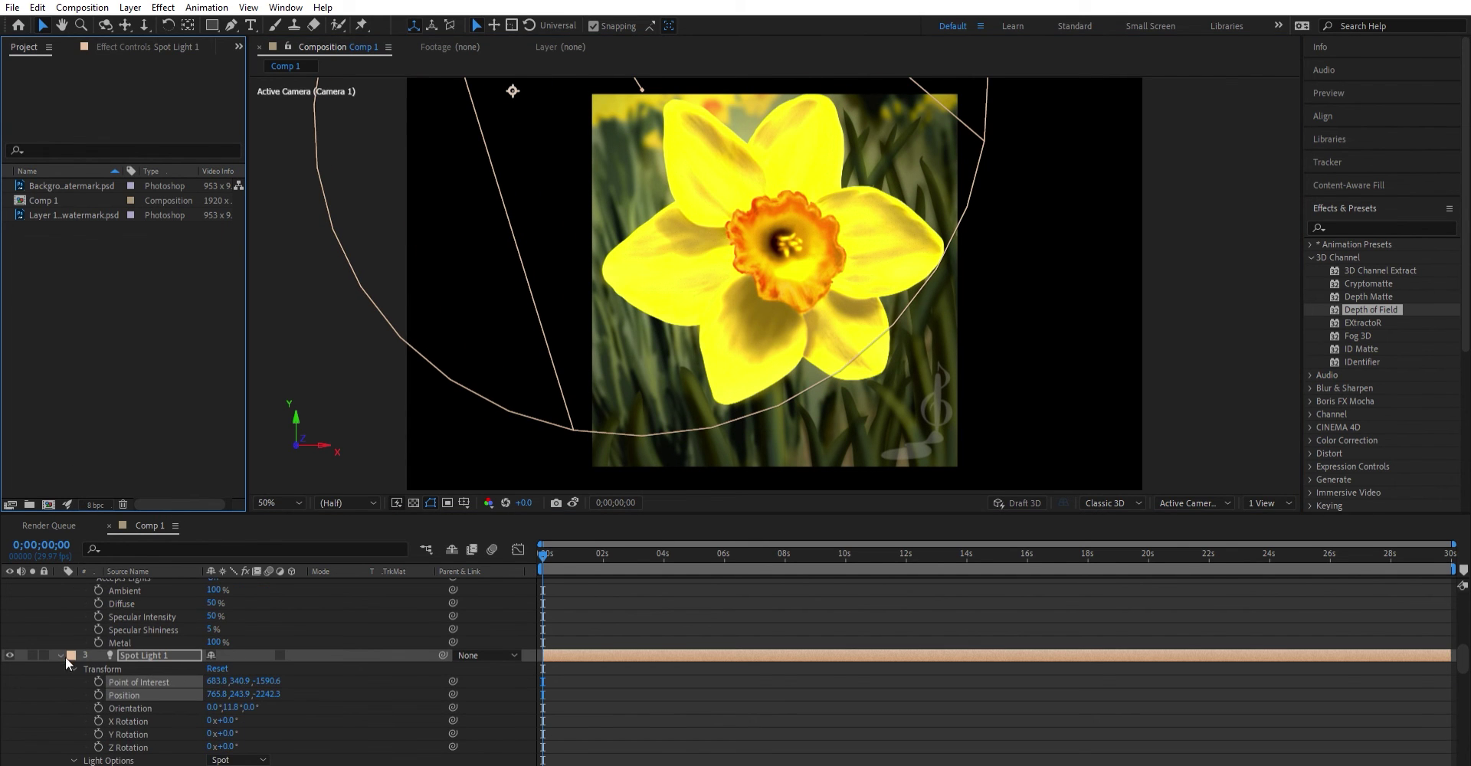
scroll(83, 659, down, 1)
drag(212, 734, 186, 733)
key(space)
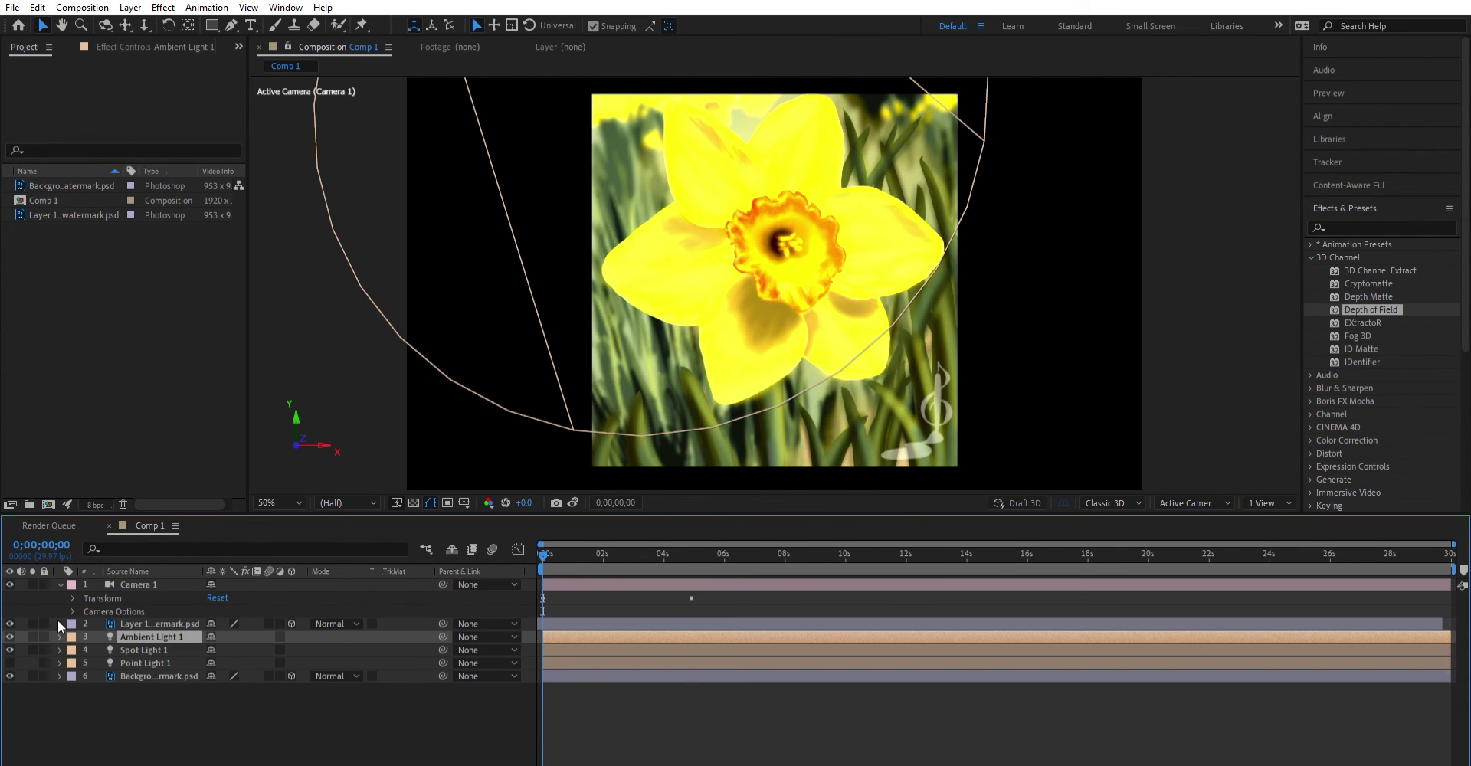
Tint Ambient Light 1 a dark muted red and set its intensity to 35%
click(60, 637)
click(215, 676)
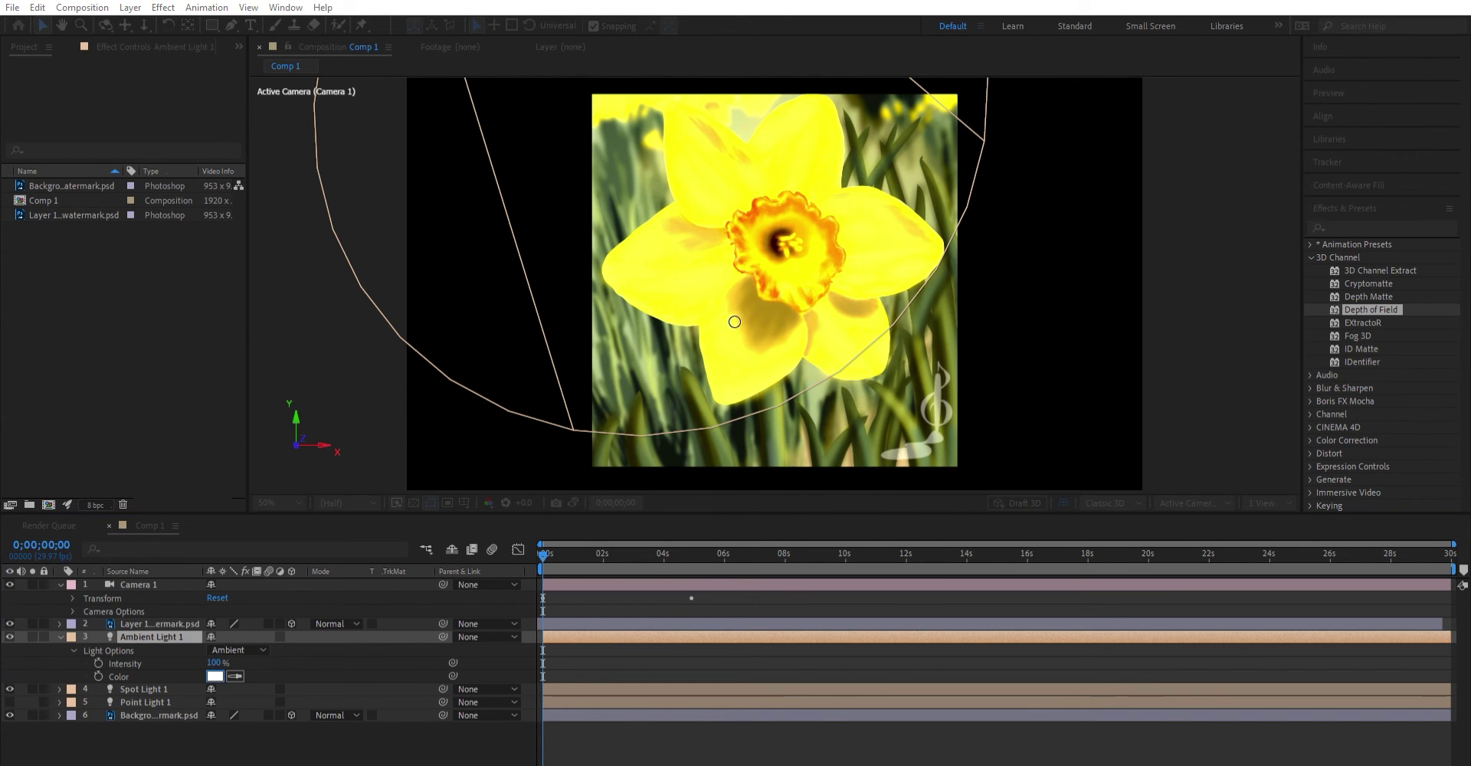
click(905, 197)
drag(215, 663, 165, 664)
Scrub through the composition and play it from the start to check the tinted ambient lighting
drag(545, 544, 766, 535)
drag(663, 556, 504, 558)
key(space)
key(space)
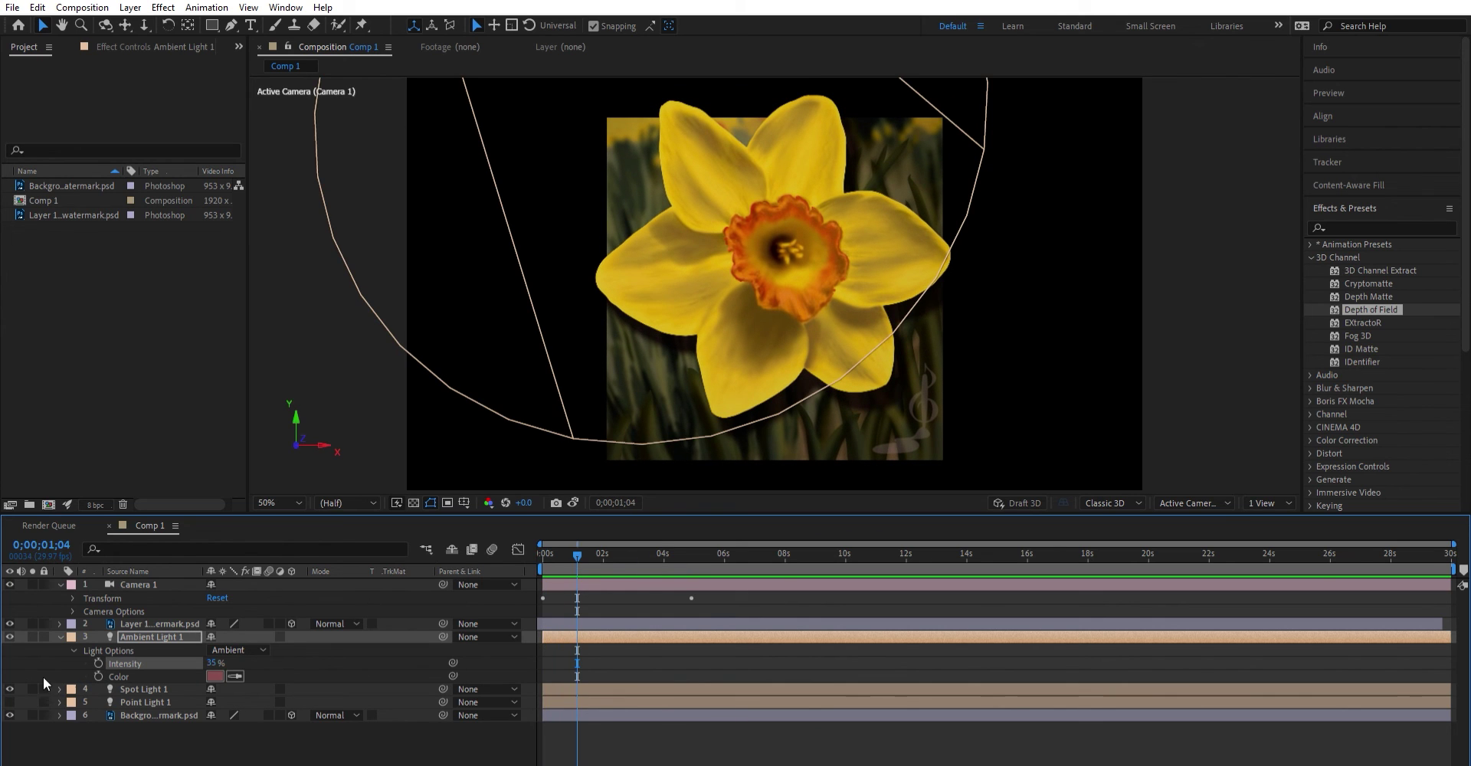
Make Point Light 1 visible, set its intensity to 63%, and move it to the right side of the flower
click(9, 690)
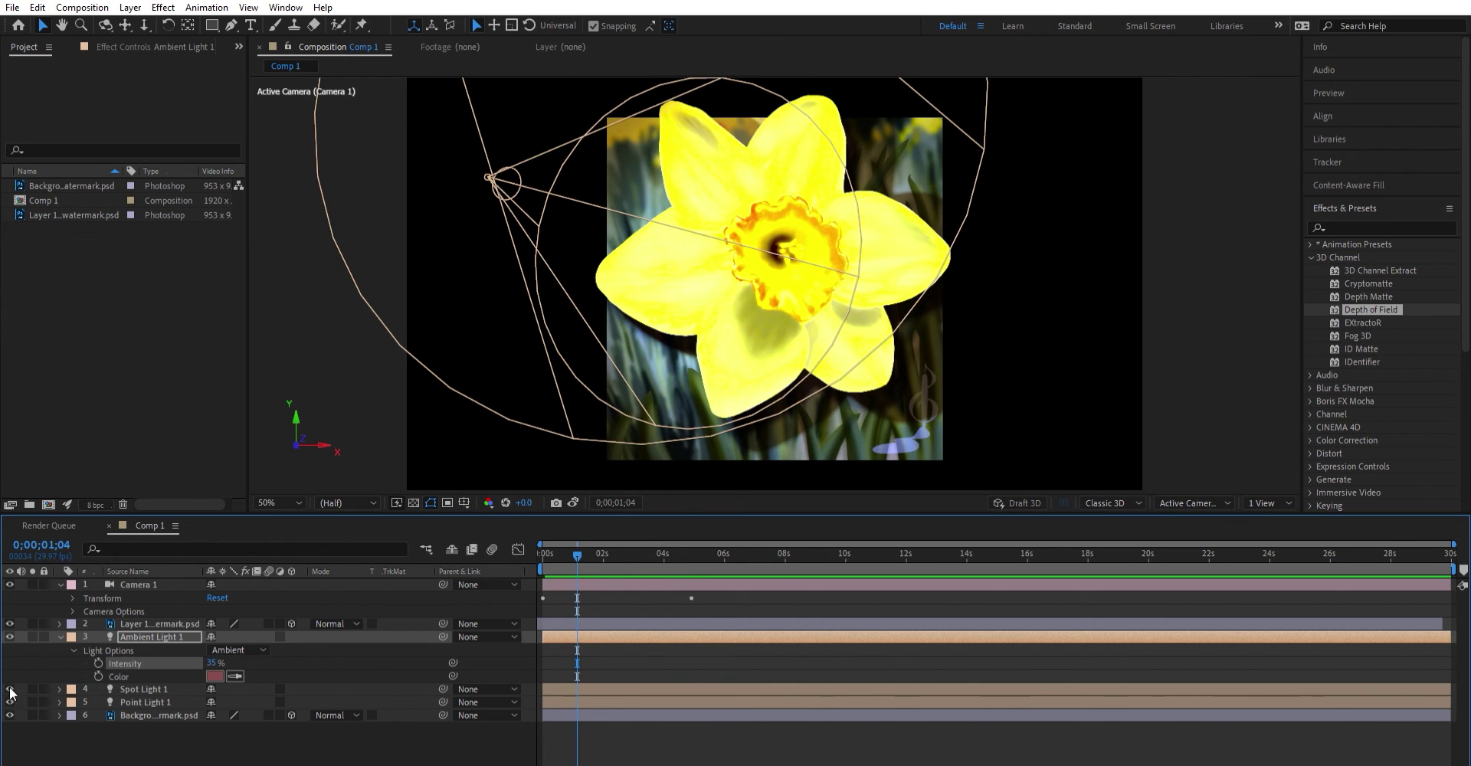
click(60, 702)
drag(214, 642, 31, 642)
drag(534, 182, 1165, 192)
Play the camera animation from the first frame to review all the lights together
drag(577, 540, 553, 539)
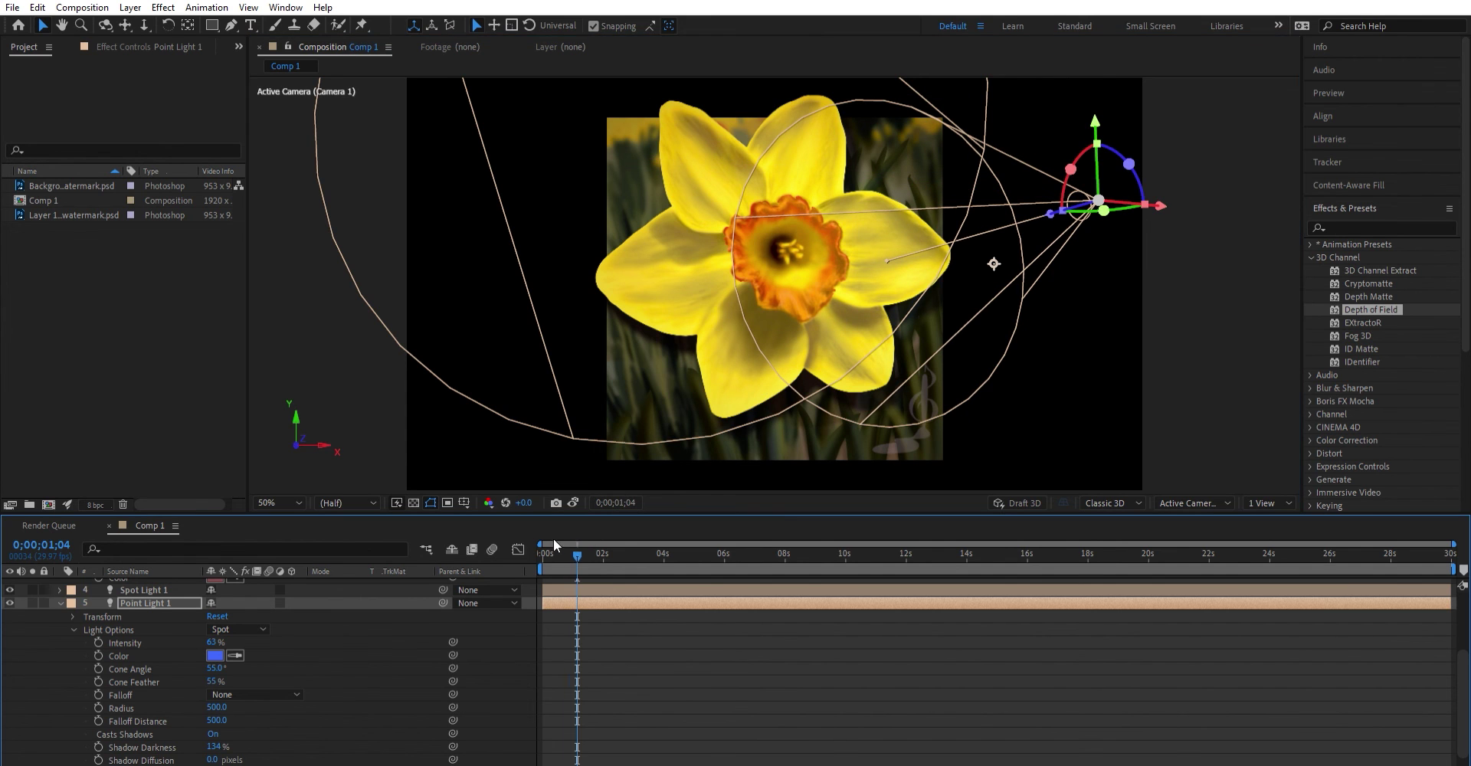
key(space)
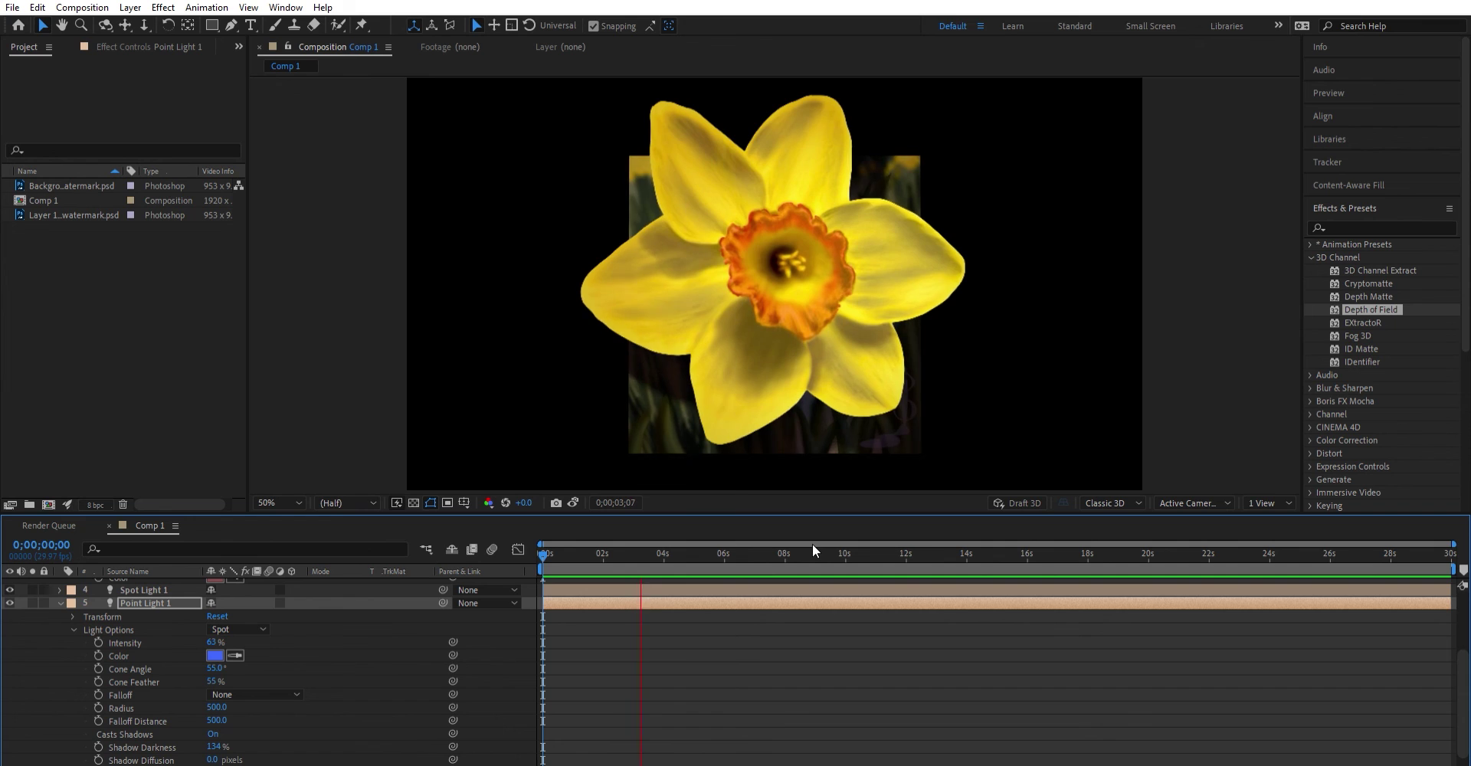
key(space)
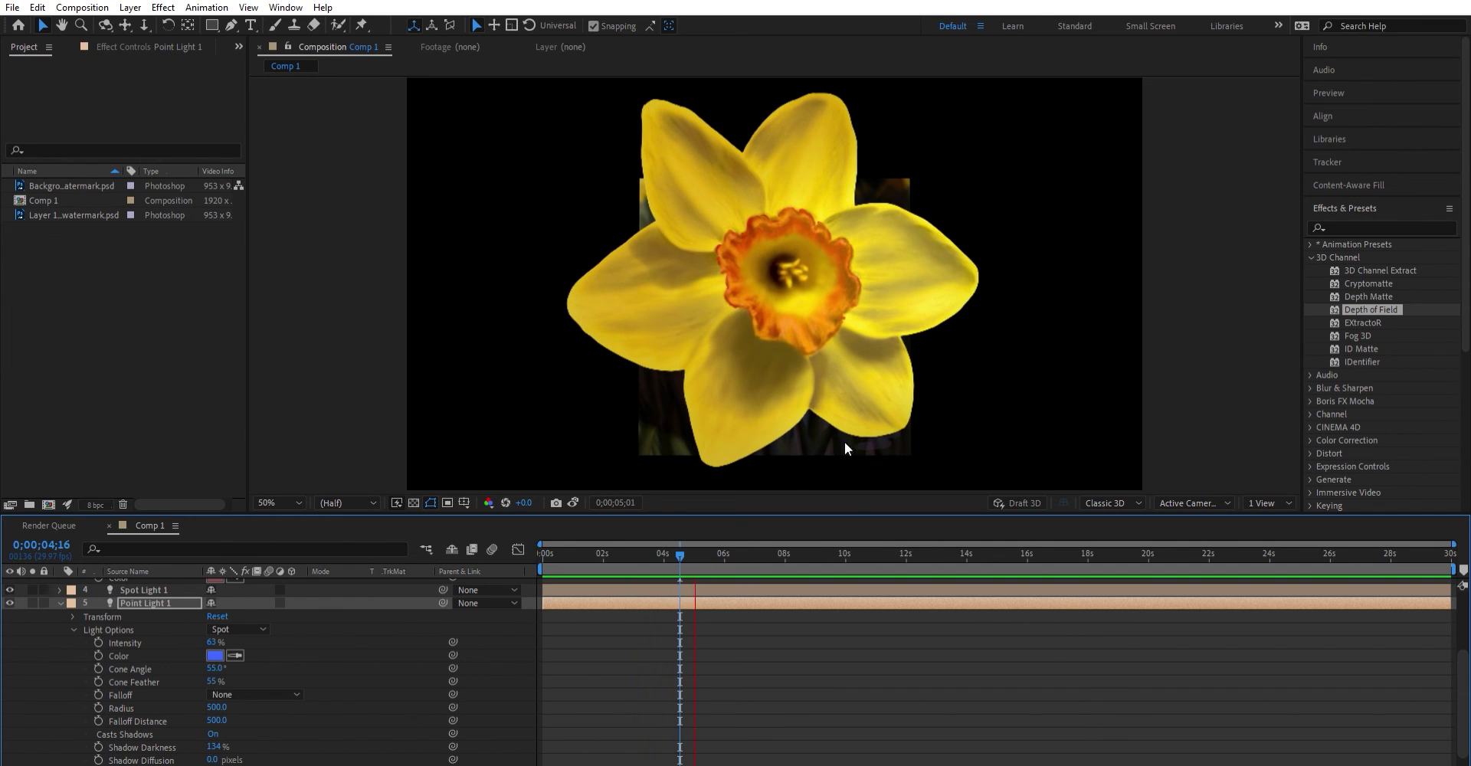
key(space)
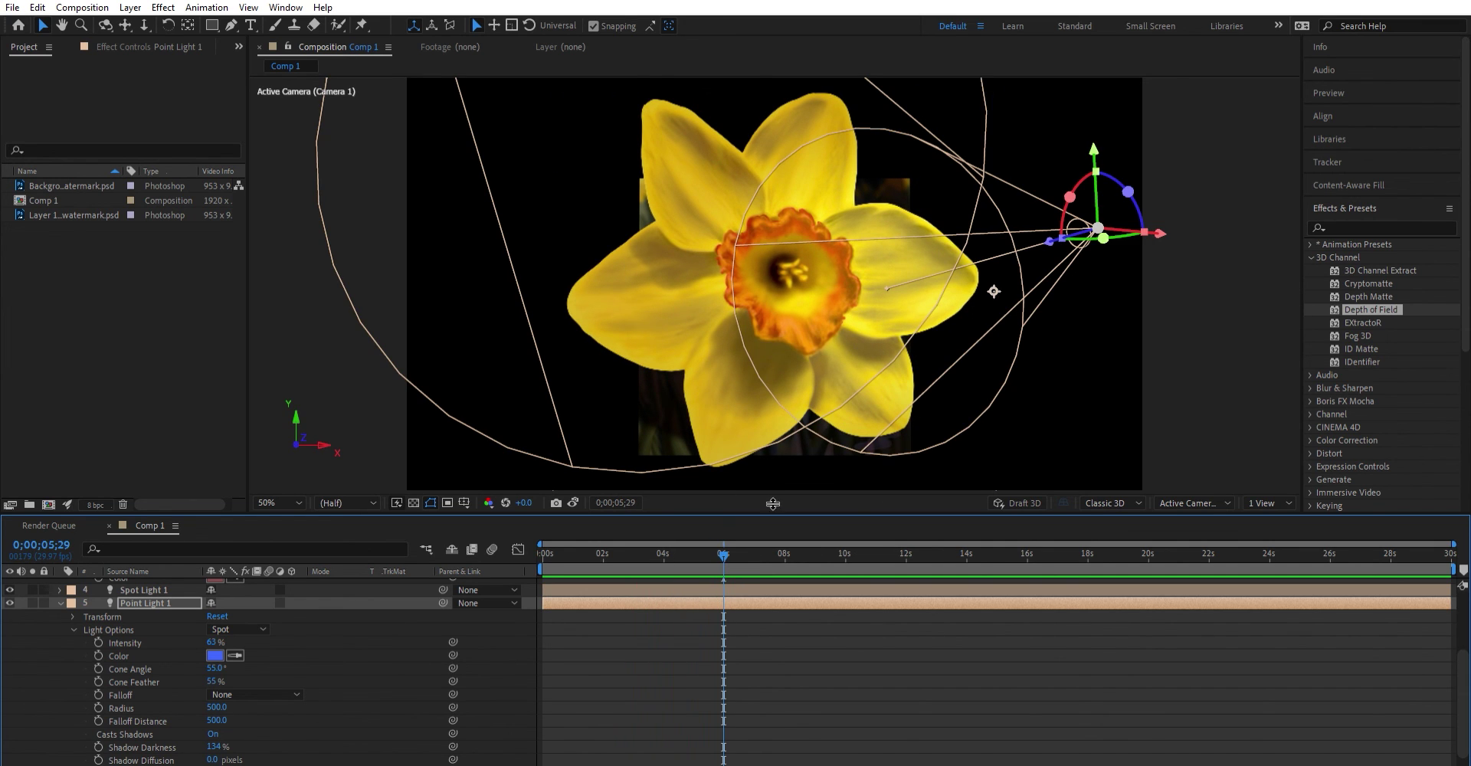